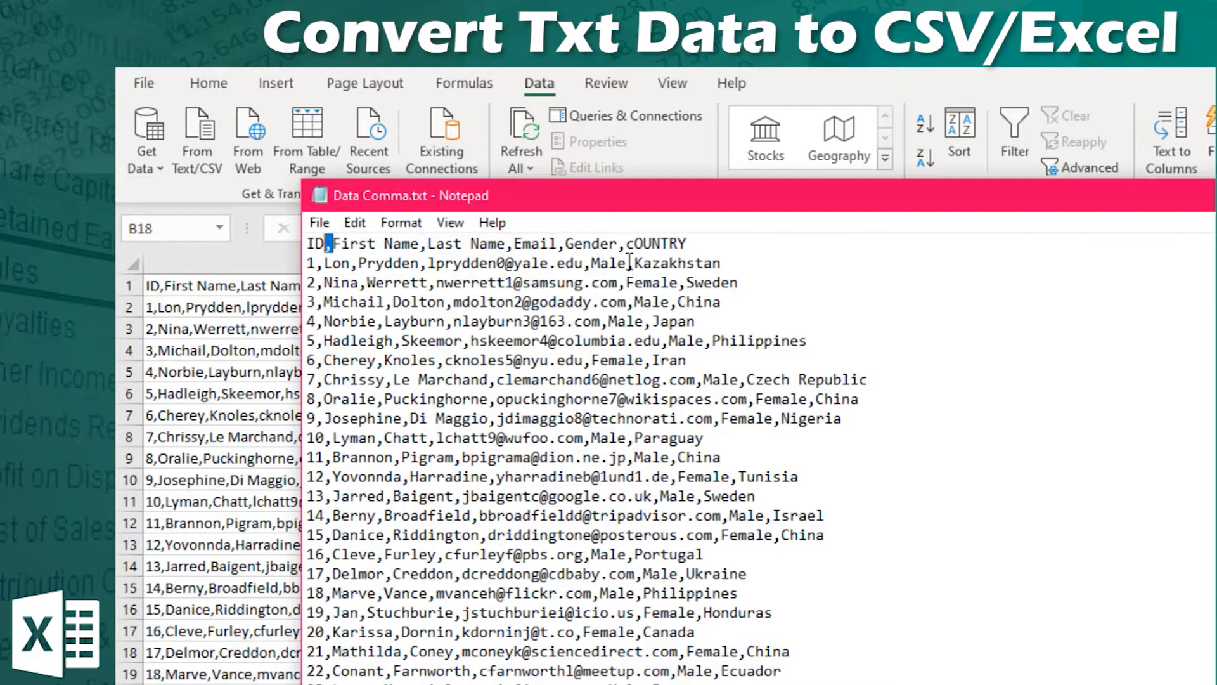
Switch to Excel, select column A and begin Text to Columns with the Delimited data type.
left_click(200, 455)
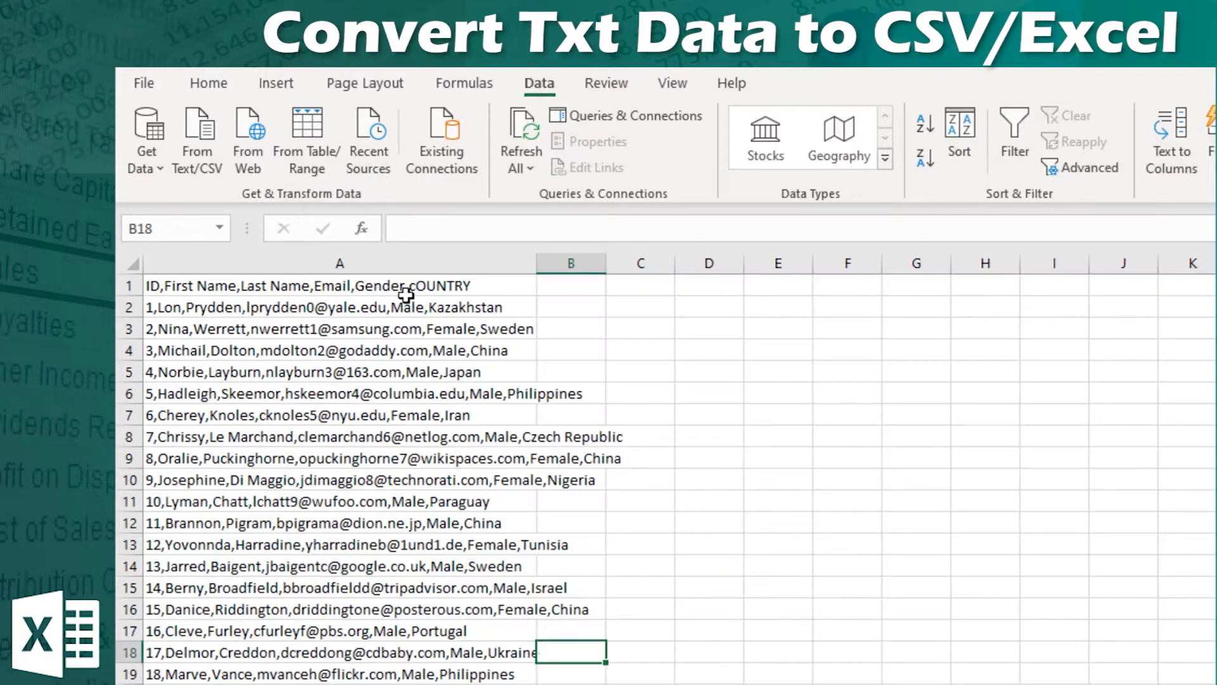
left_click(393, 277)
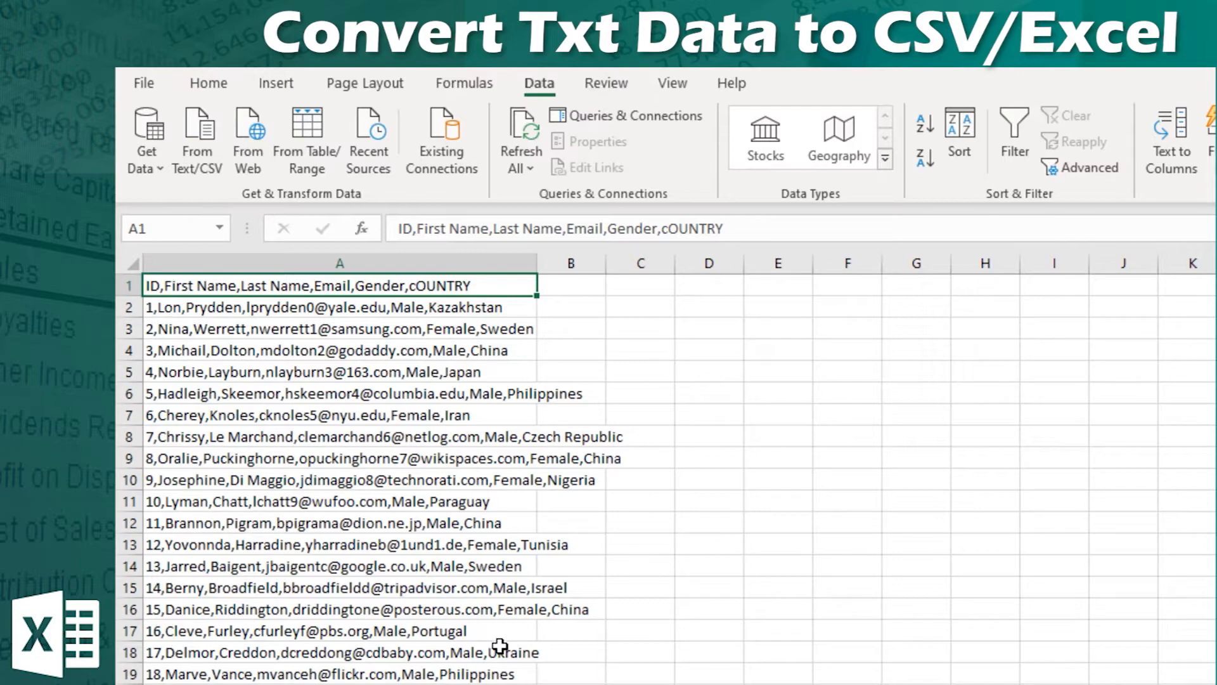
left_click(431, 263)
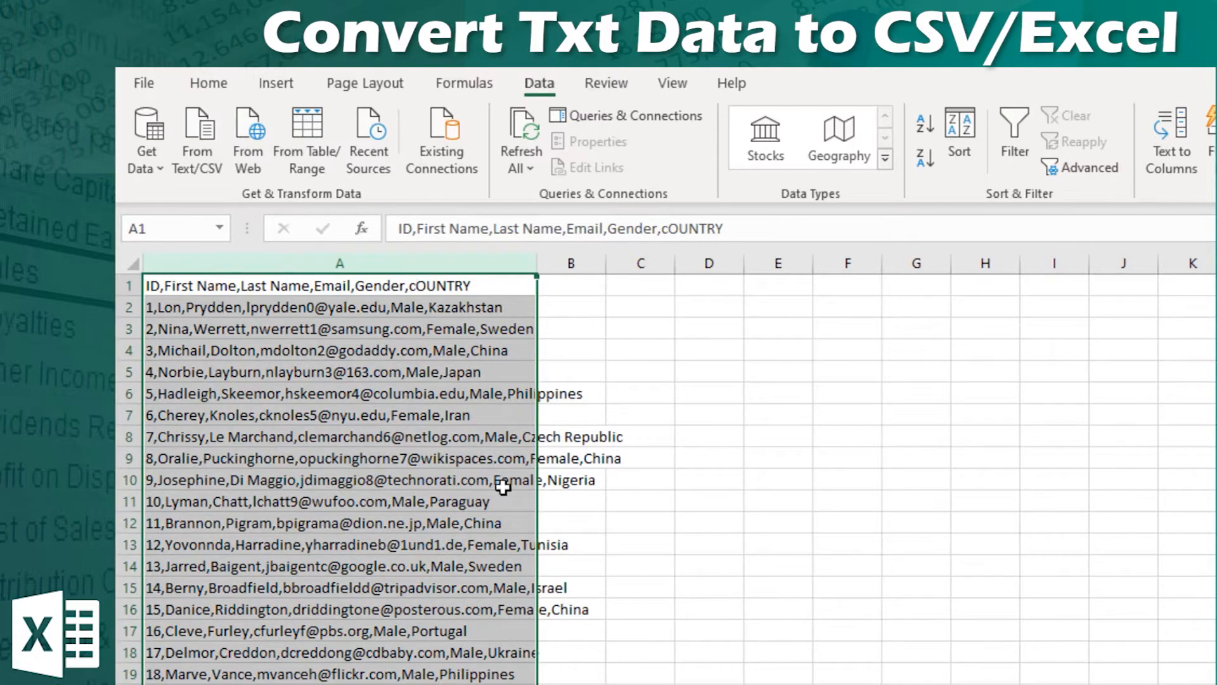
left_click(1179, 152)
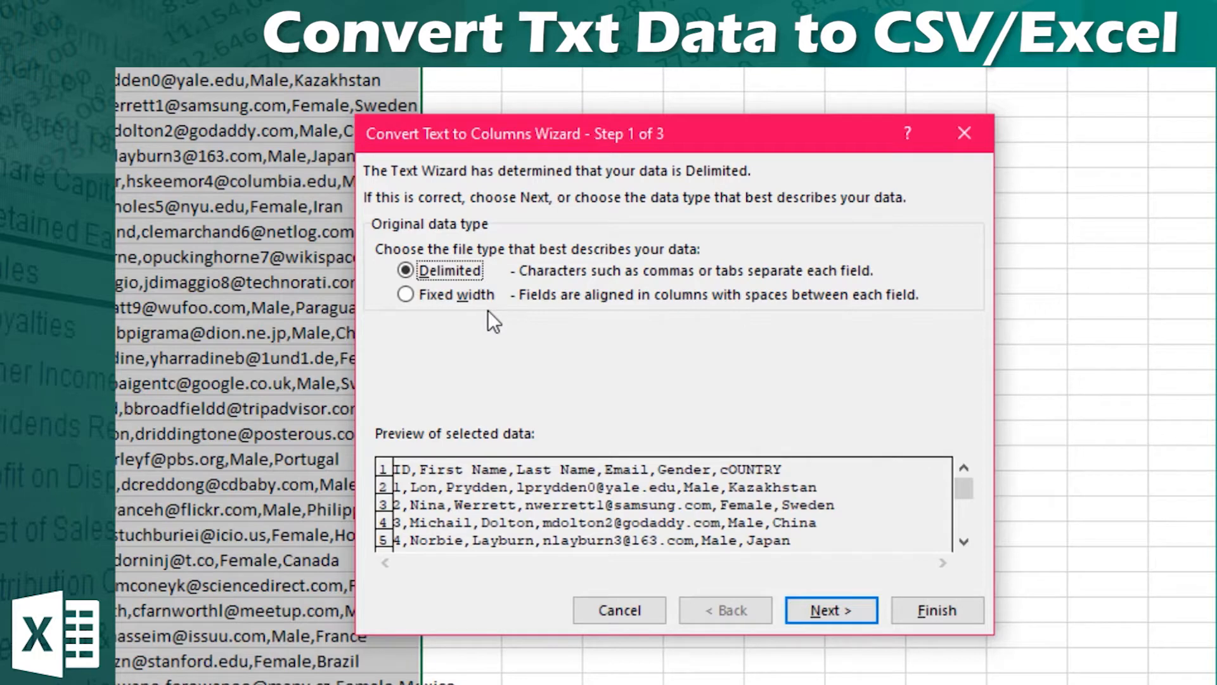
left_click(851, 612)
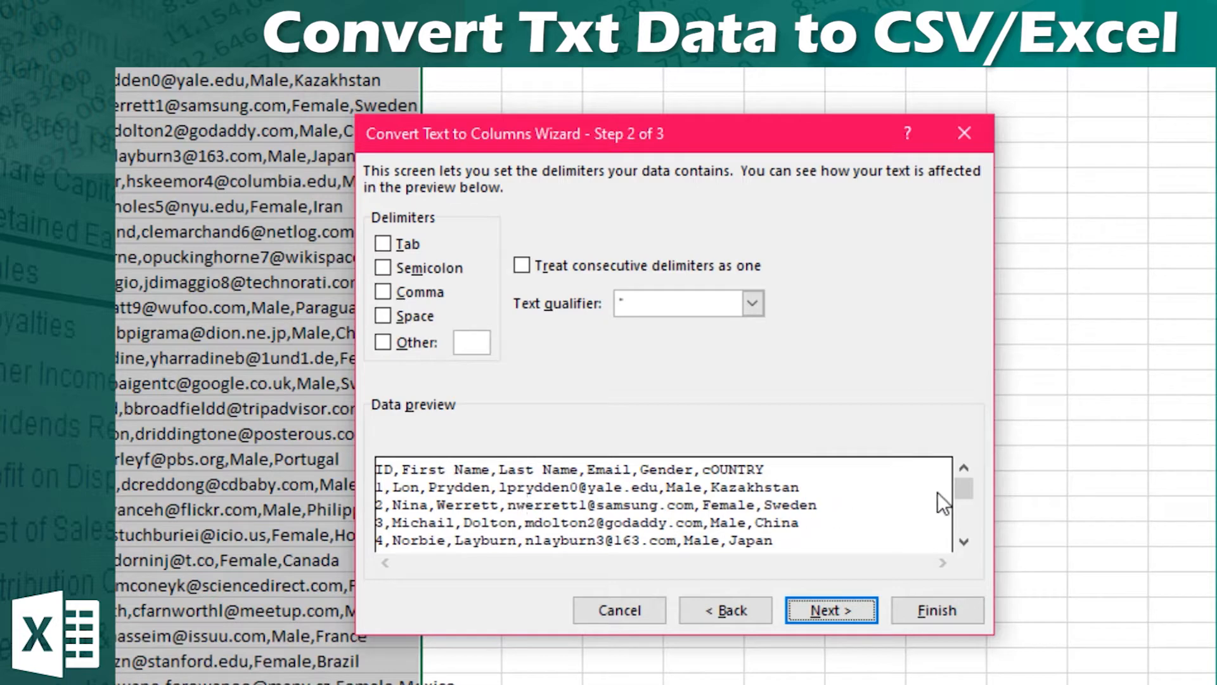
Set Comma as the only delimiter and choose {none} as the text qualifier.
left_click_drag(962, 512, 961, 472)
left_click(424, 293)
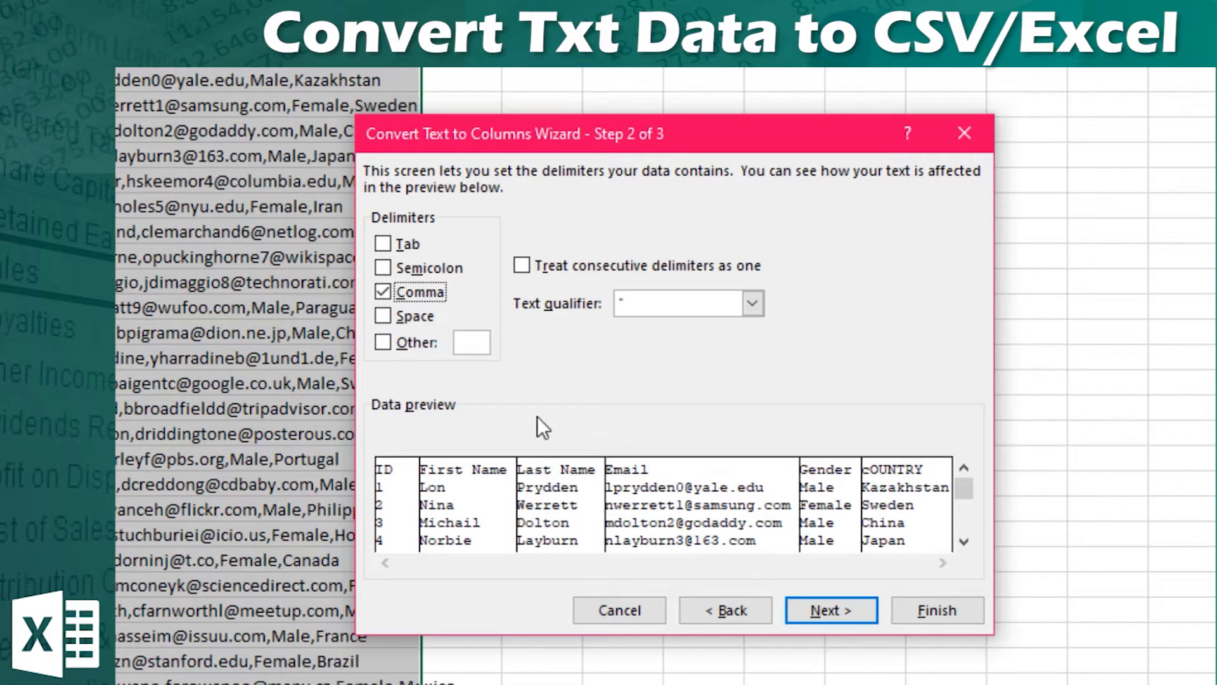
left_click(752, 303)
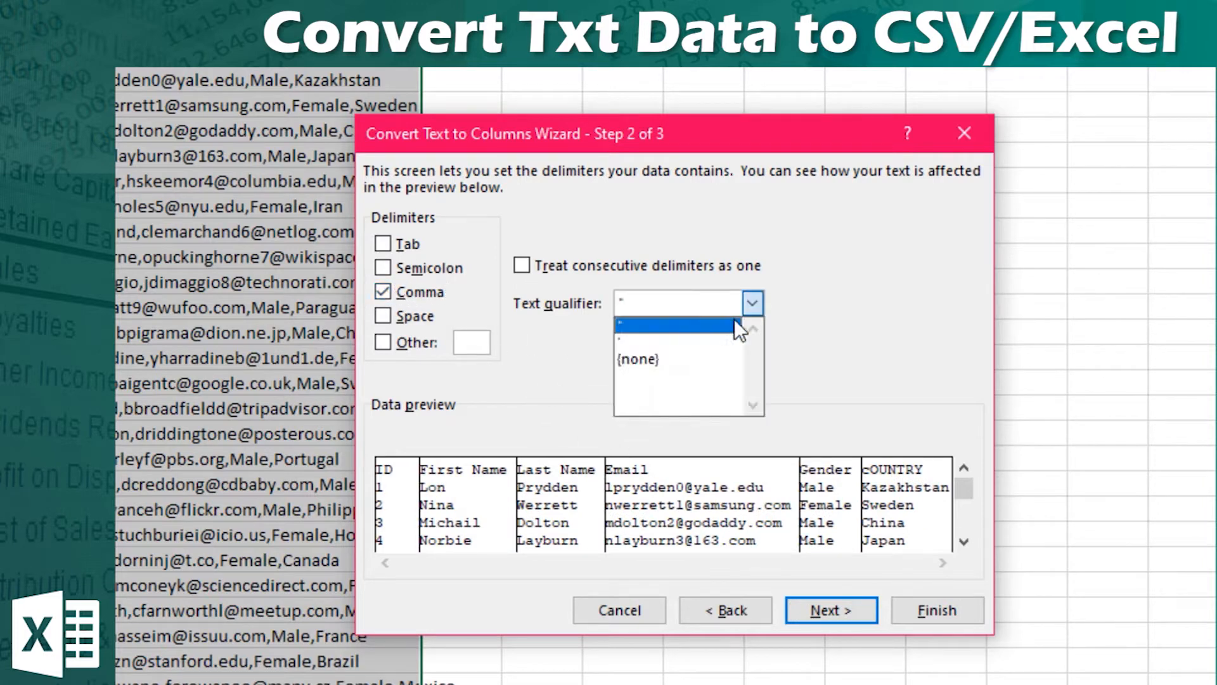
left_click(706, 358)
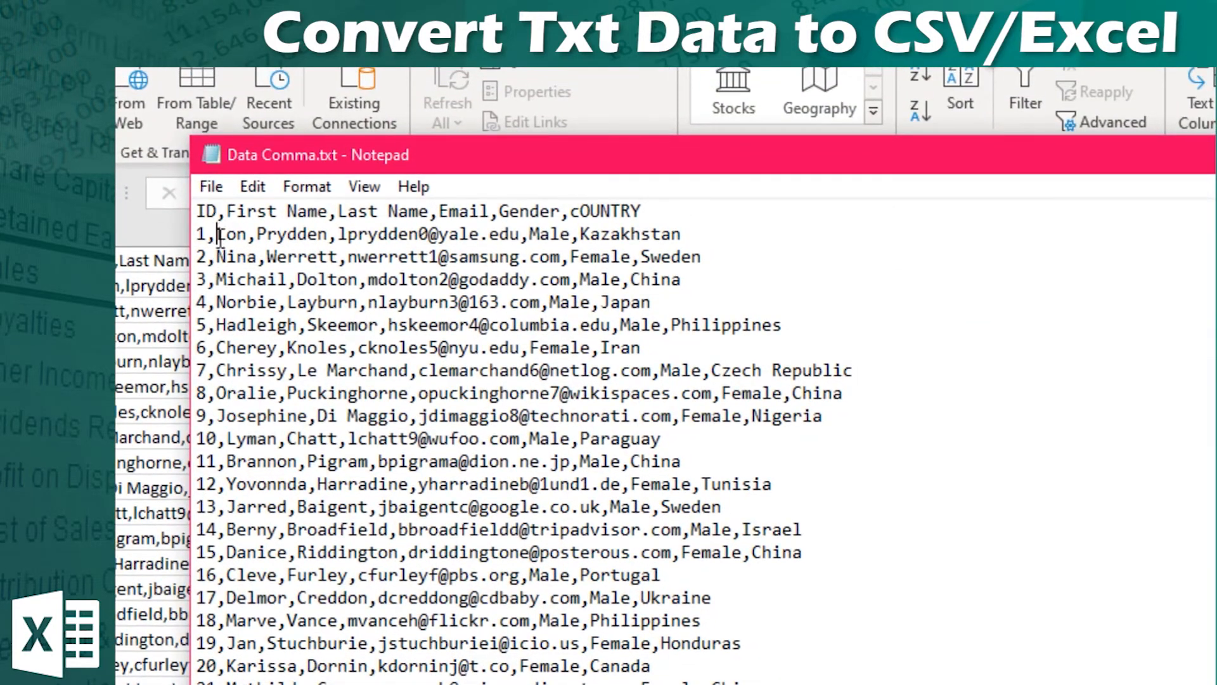
Switch to Data Comma.txt in Notepad and enclose the first record's ID and first name in double quotes.
left_click(210, 238)
key("Left")
type("\"")
key("Right")
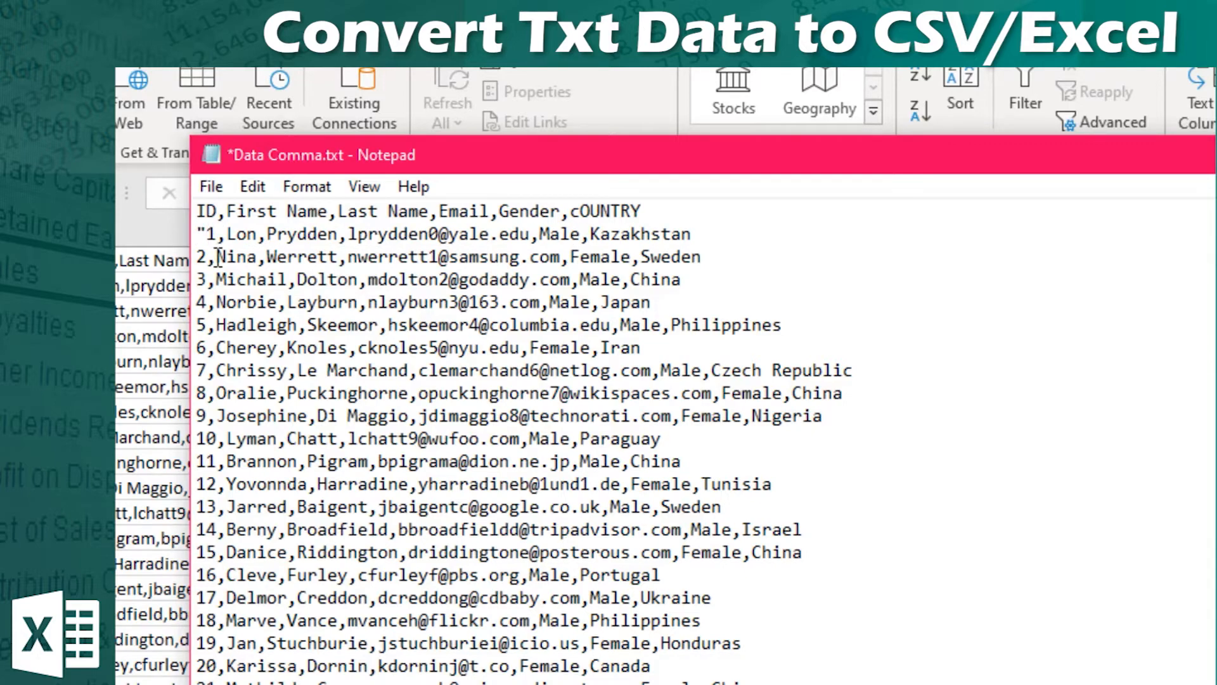
type("\"")
key("Right")
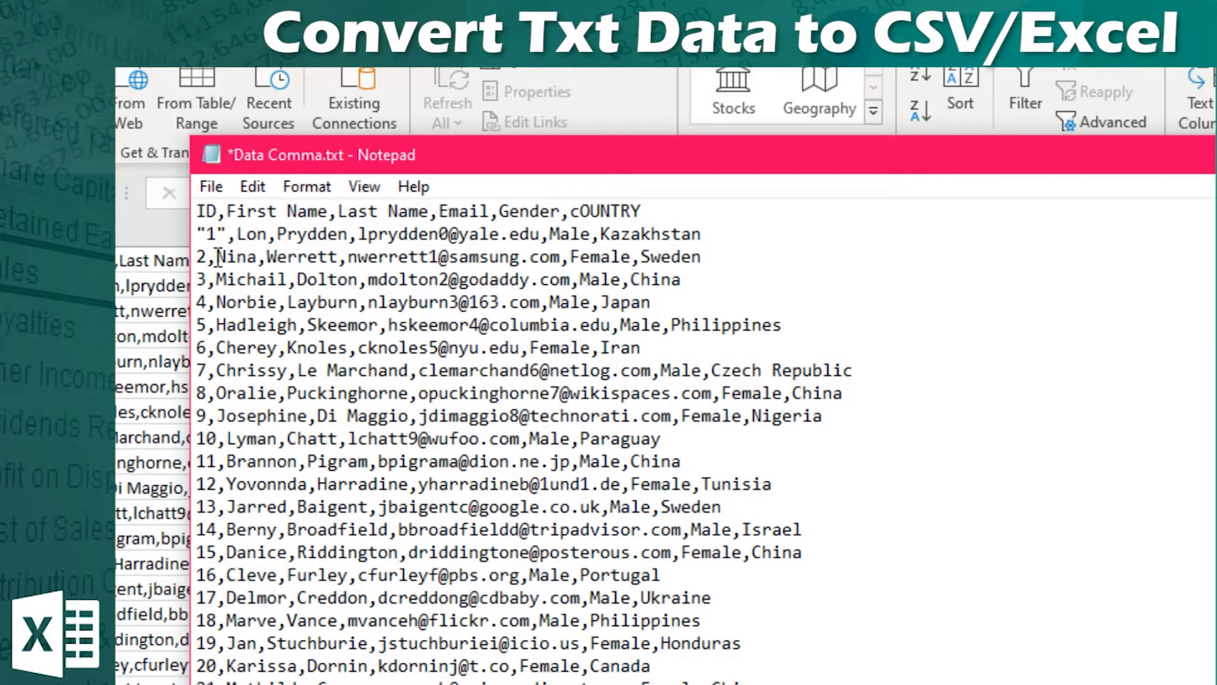
type("\"")
key("Right")
key("Right")
key("Right")
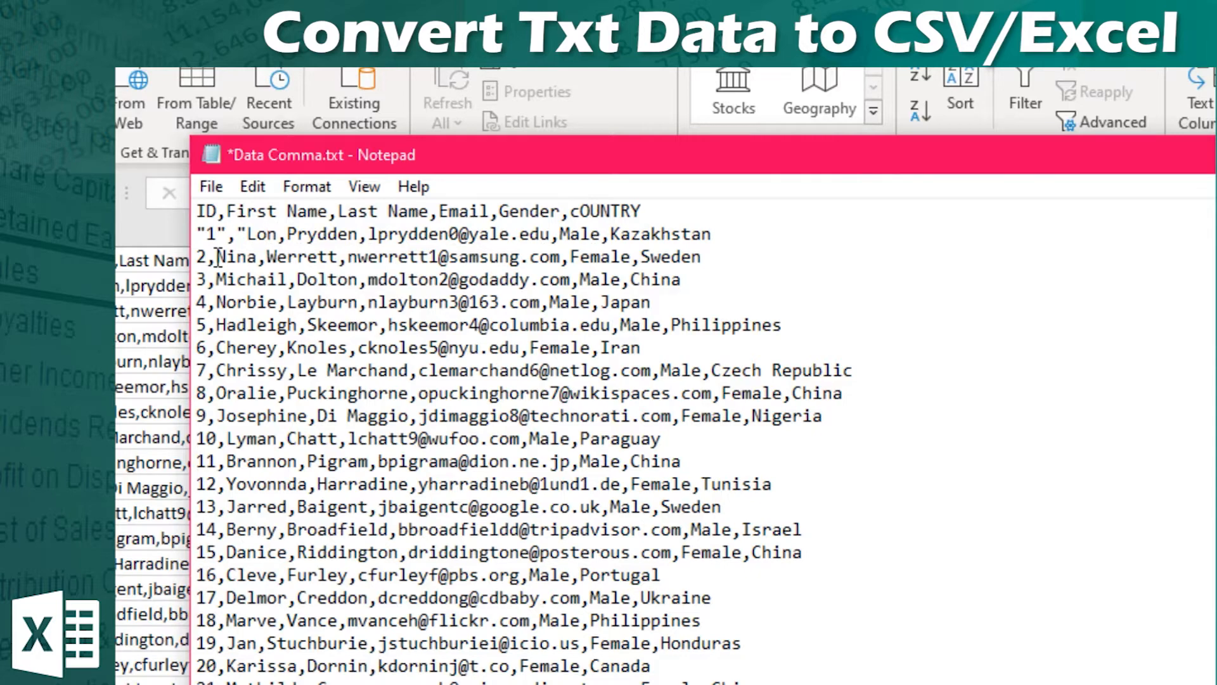
type("\"")
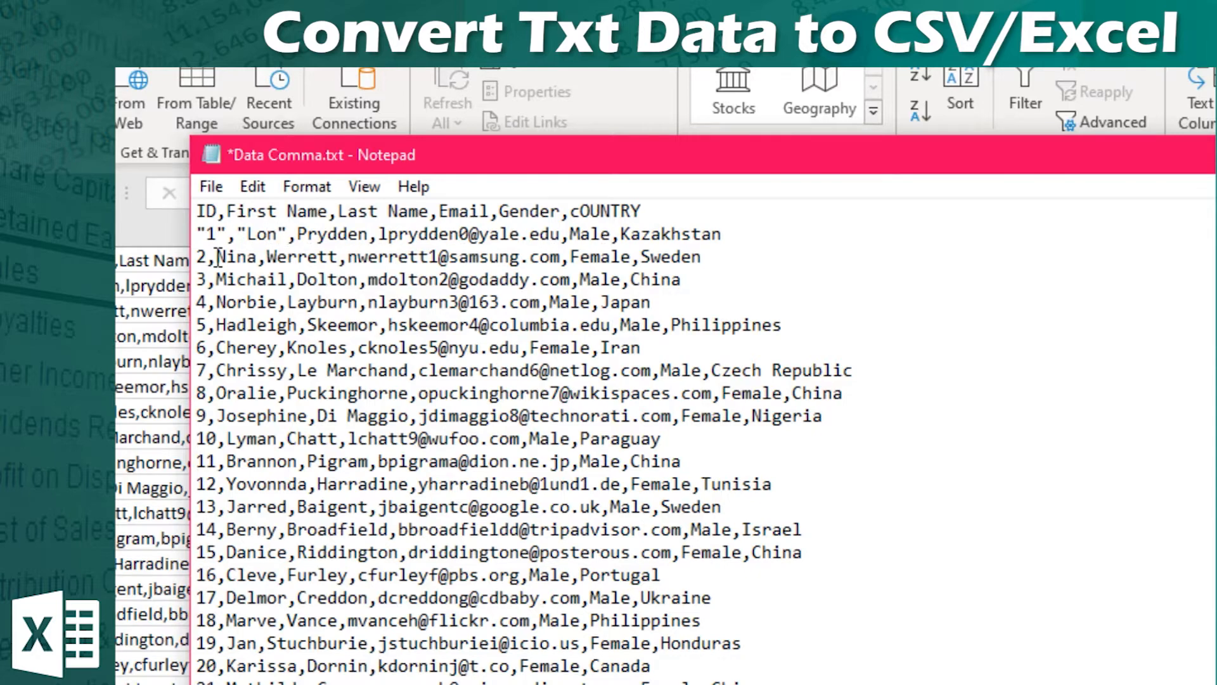
Remove the double quotes added to the first record and return to the Text to Columns wizard in Excel.
key("BackSpace")
key("Left")
key("Left")
key("Left")
key("Left")
key("Right")
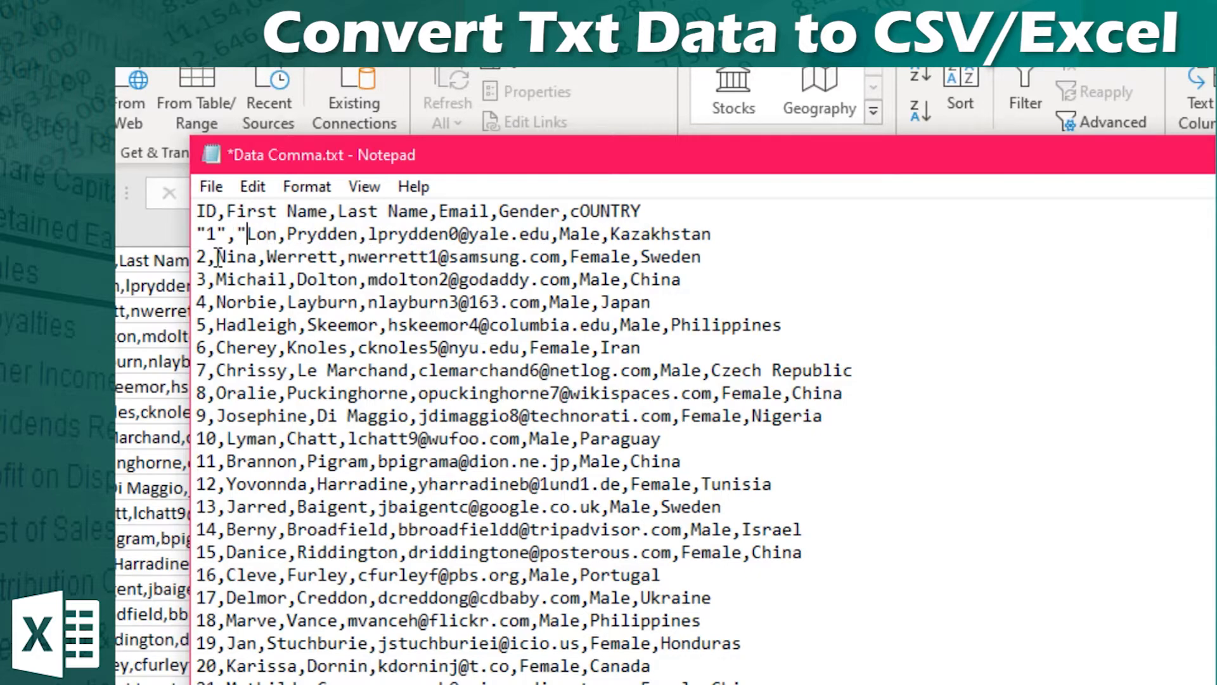
key("BackSpace")
key("Left")
key("Left")
key("Right")
key("BackSpace")
key("Left")
key("BackSpace")
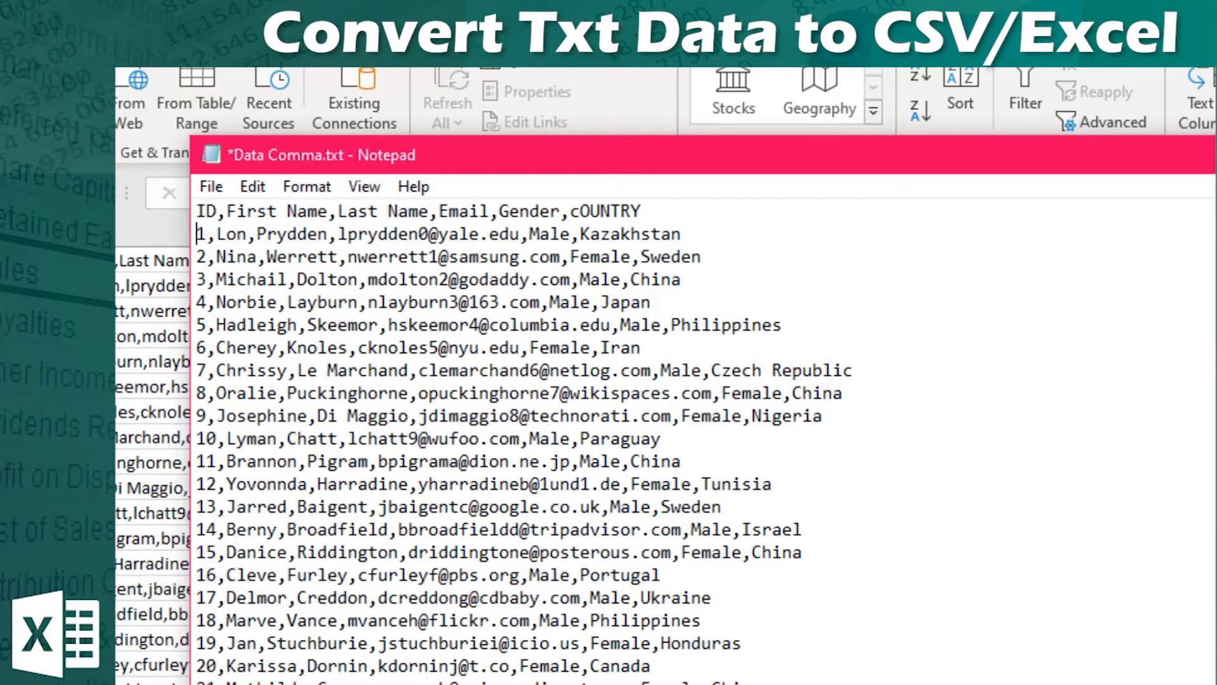
key("alt+F4")
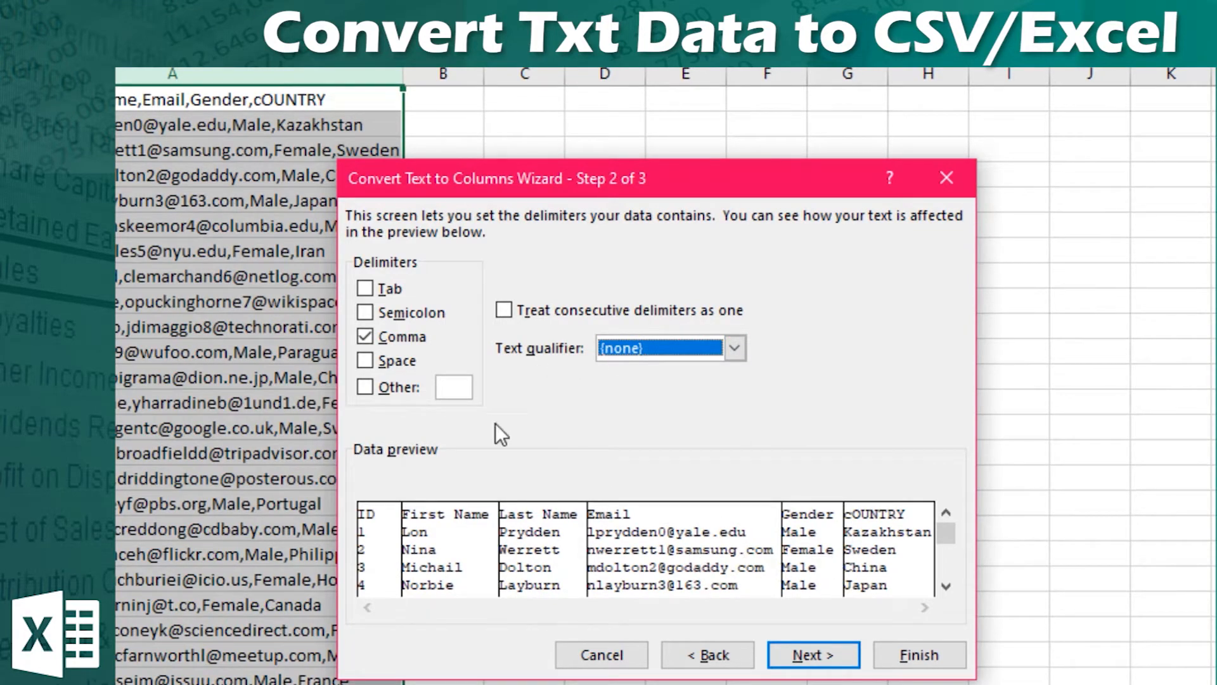
Proceed to the column formats and try Date DMY on the ID column before restoring General.
left_click_drag(946, 555, 931, 523)
left_click(841, 667)
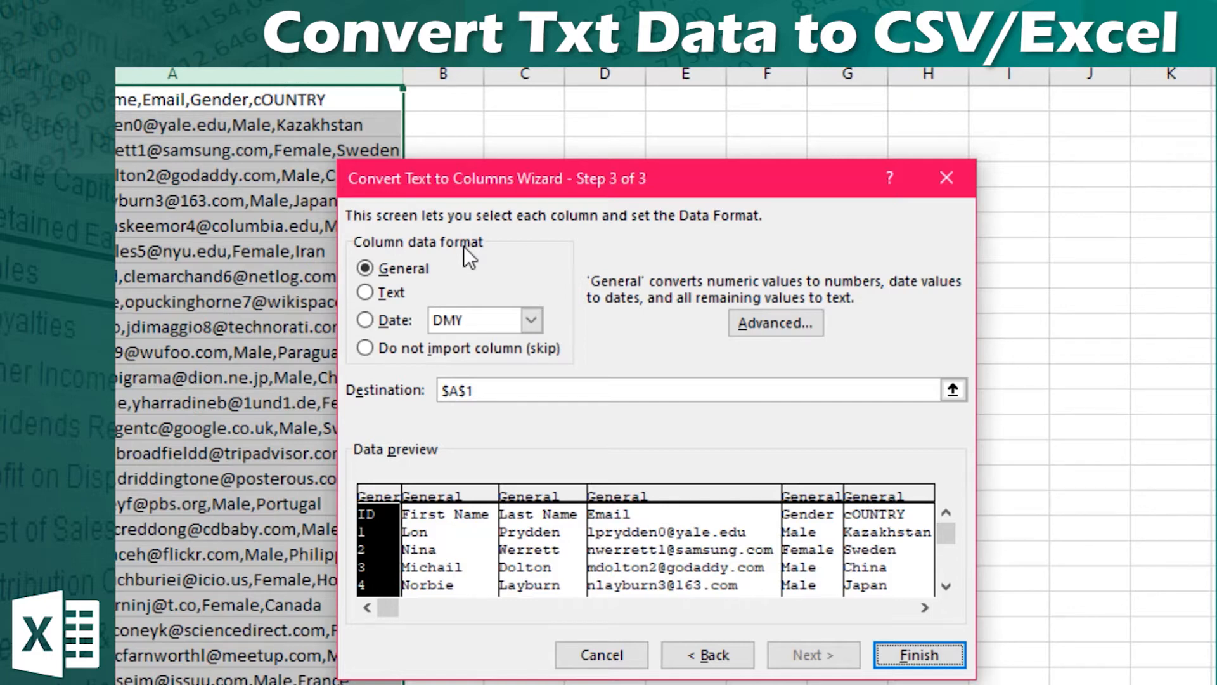
left_click(400, 317)
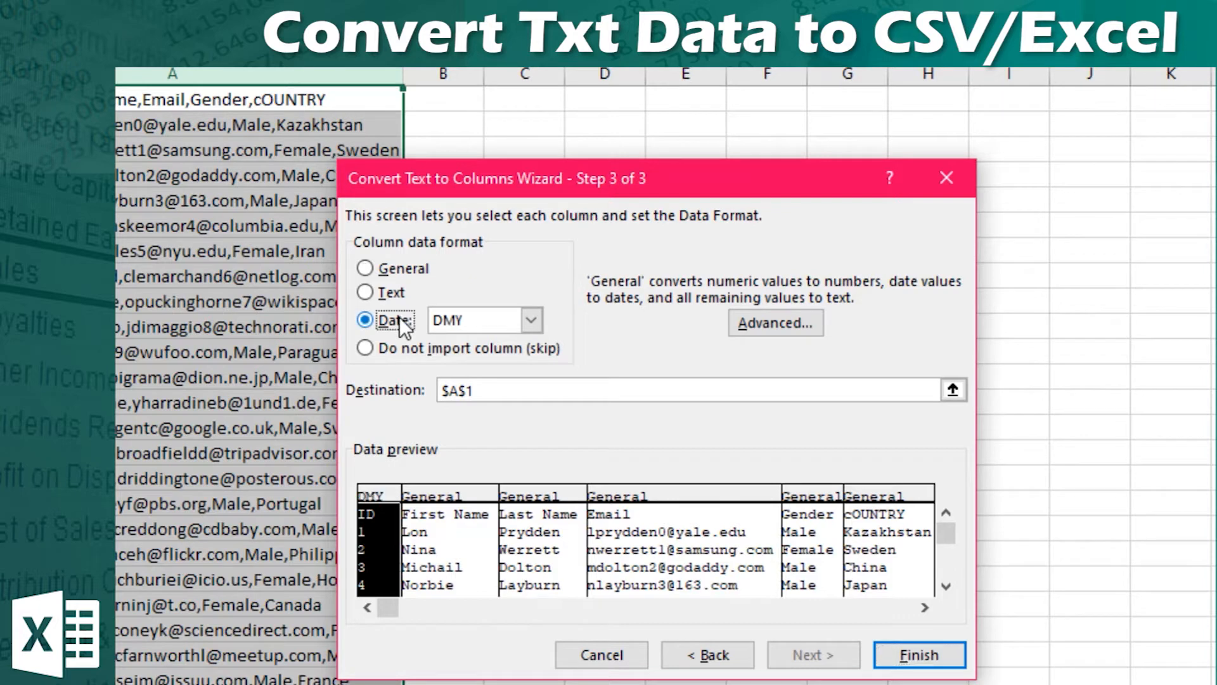
left_click(473, 319)
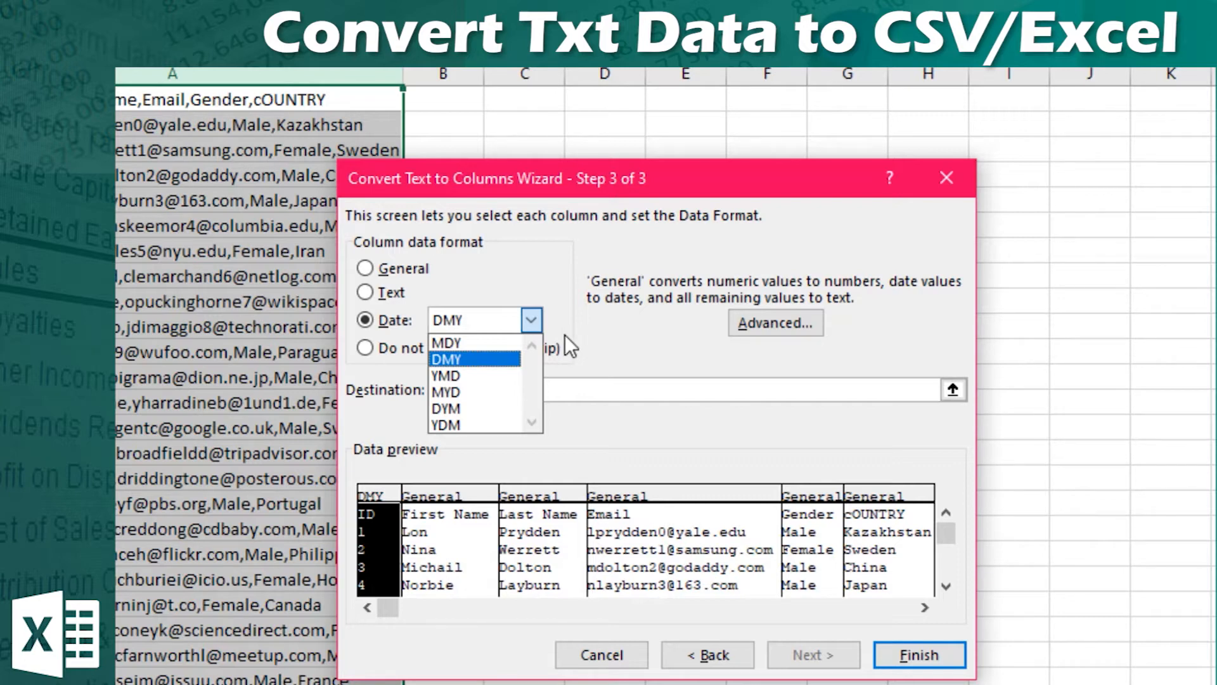
left_click(568, 294)
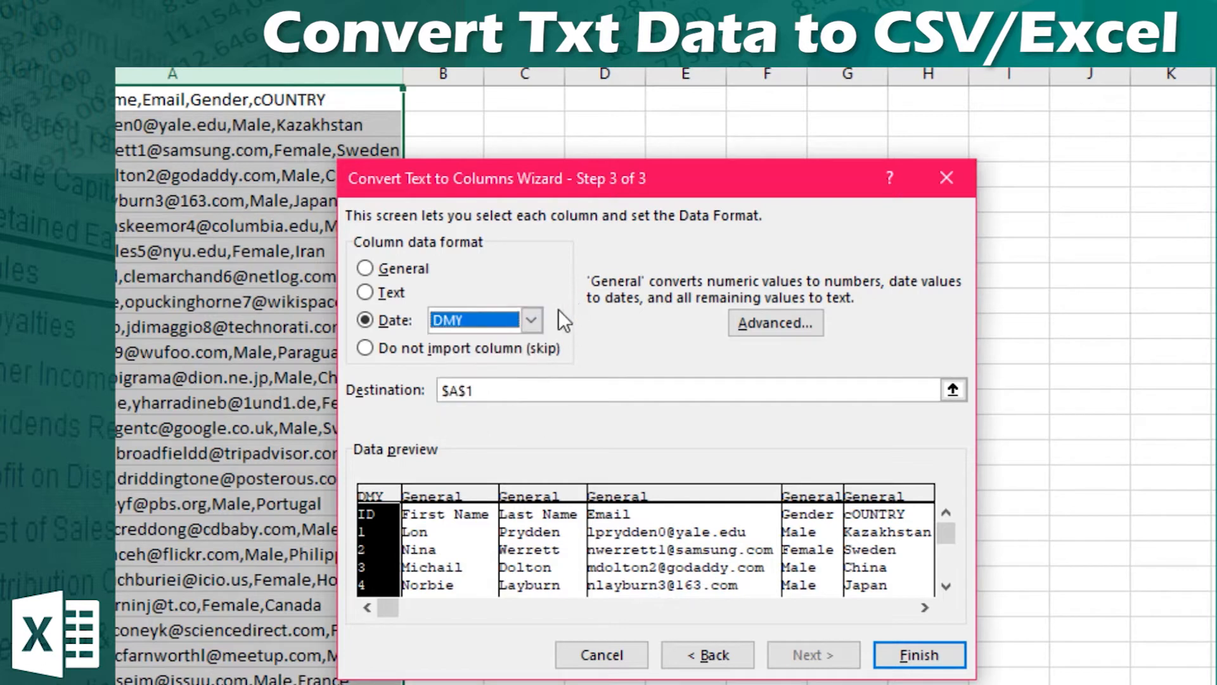
left_click(403, 268)
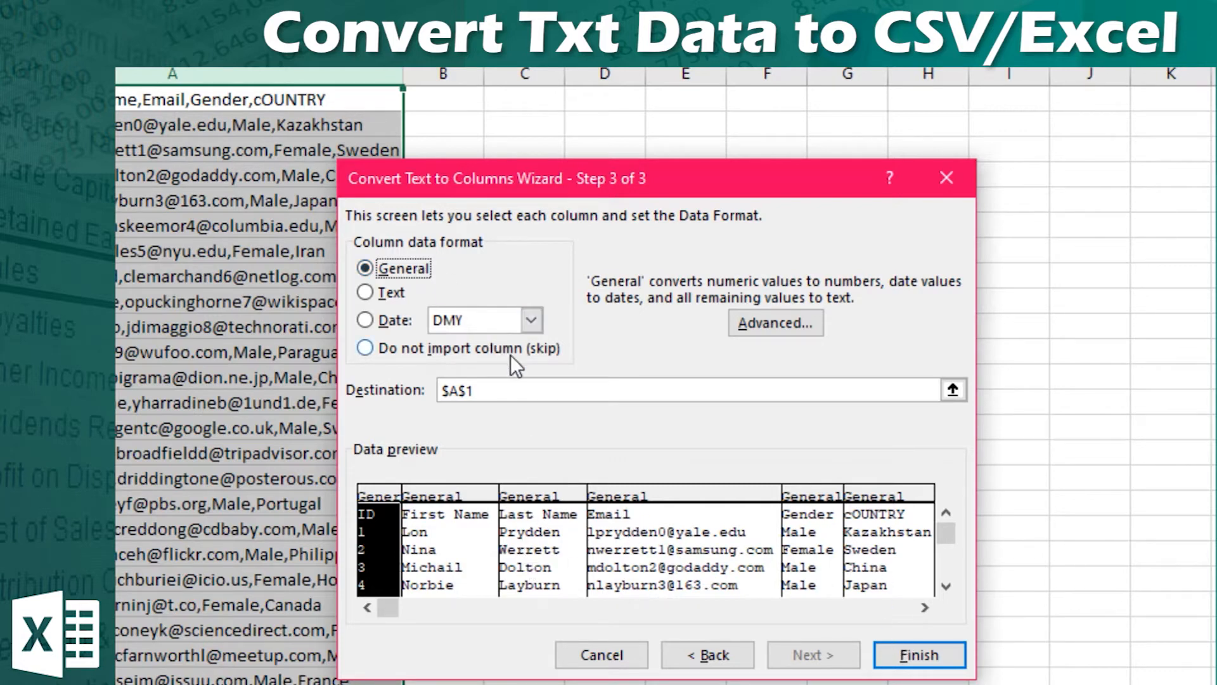
Complete the Text to Columns conversion with General format and destination $A$1.
key("Tab")
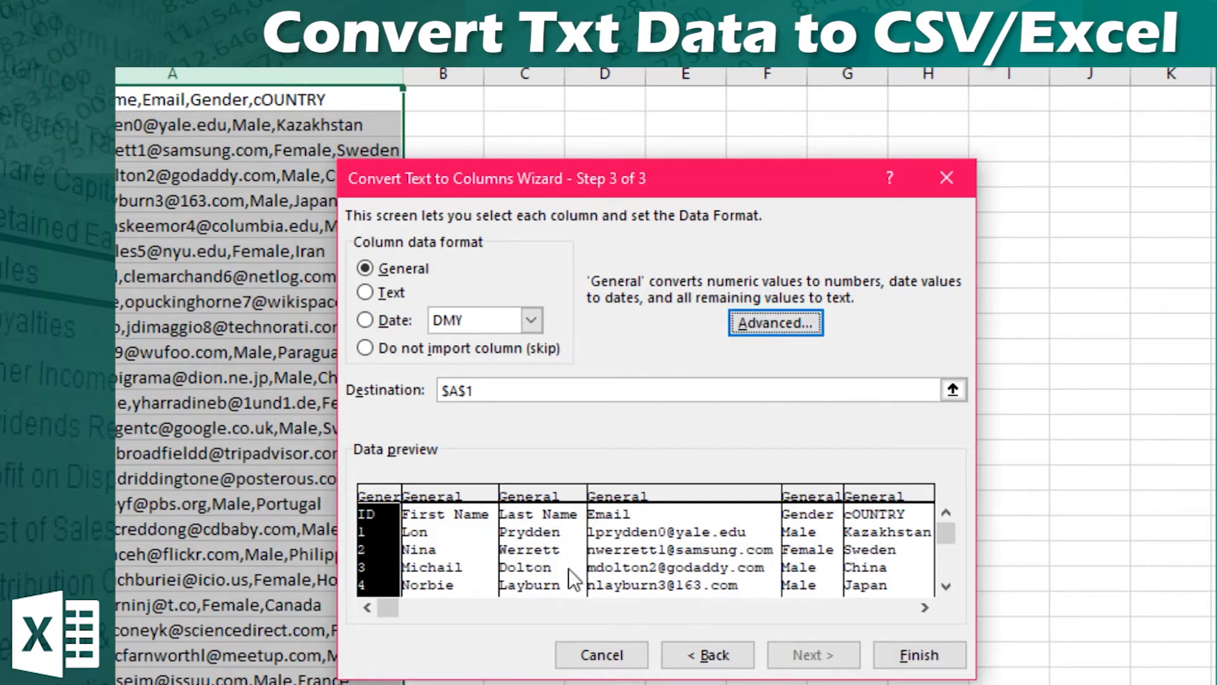
left_click_drag(950, 567, 946, 521)
left_click(938, 655)
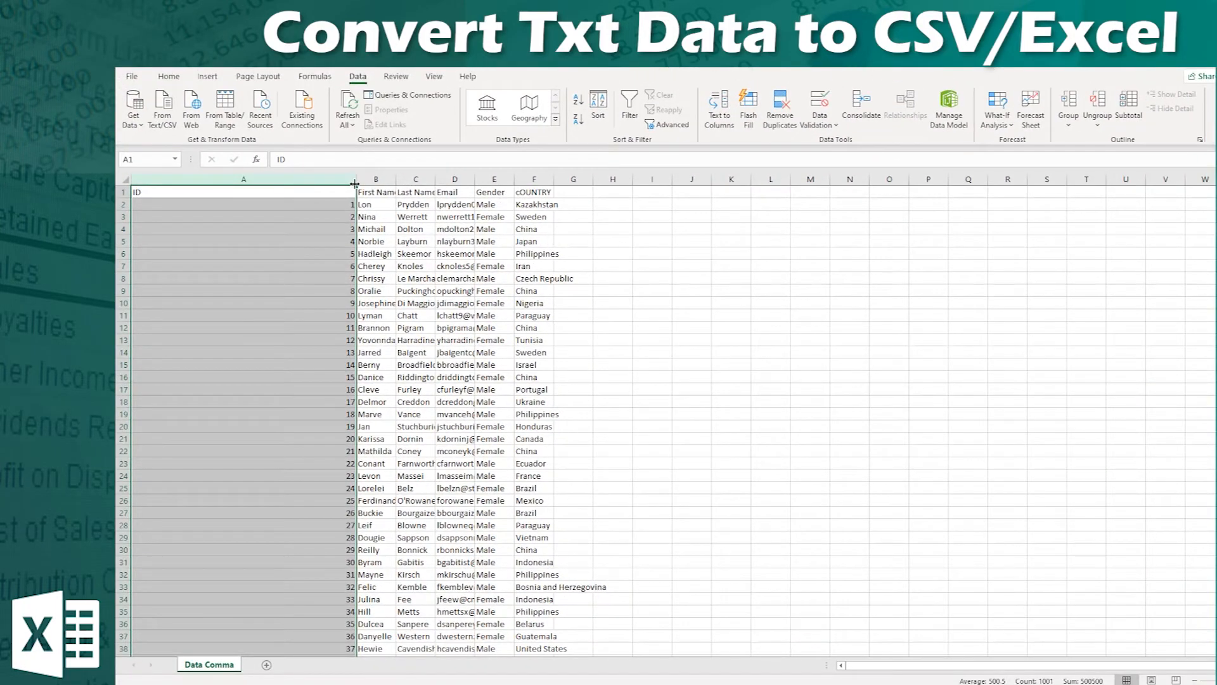
Narrow the ID column and widen the First Name, Last Name, Email and cOUNTRY columns to fit their contents.
left_click_drag(355, 183, 152, 200)
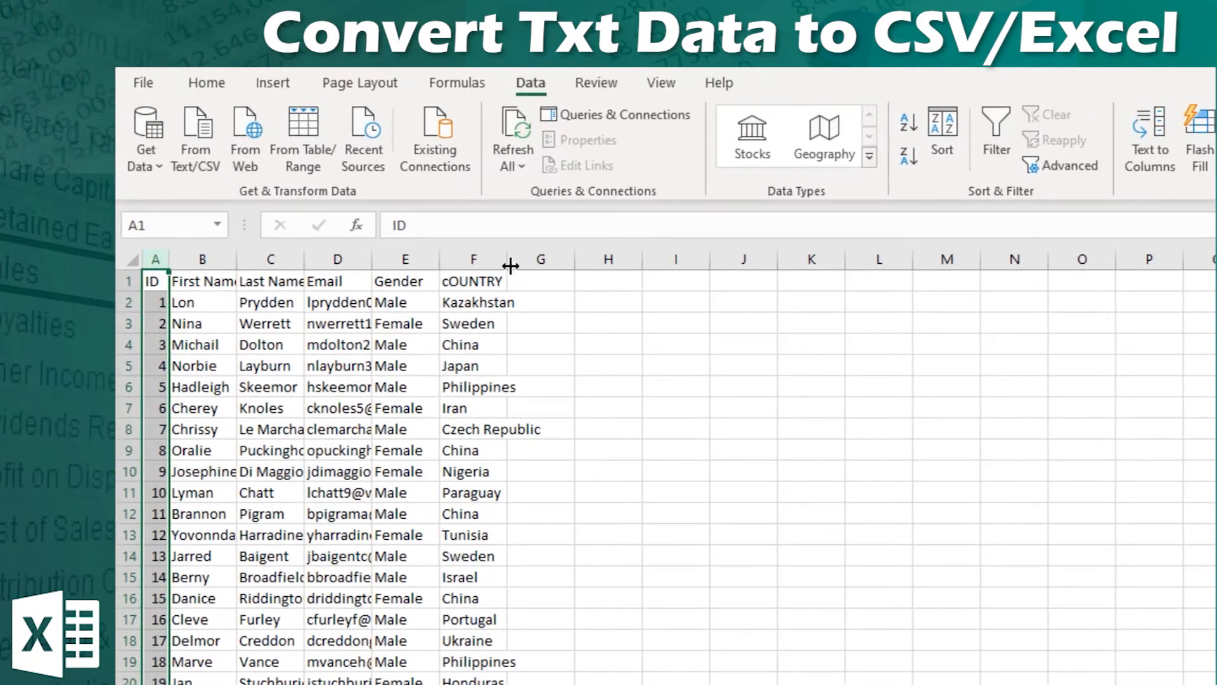
left_click_drag(236, 261, 697, 329)
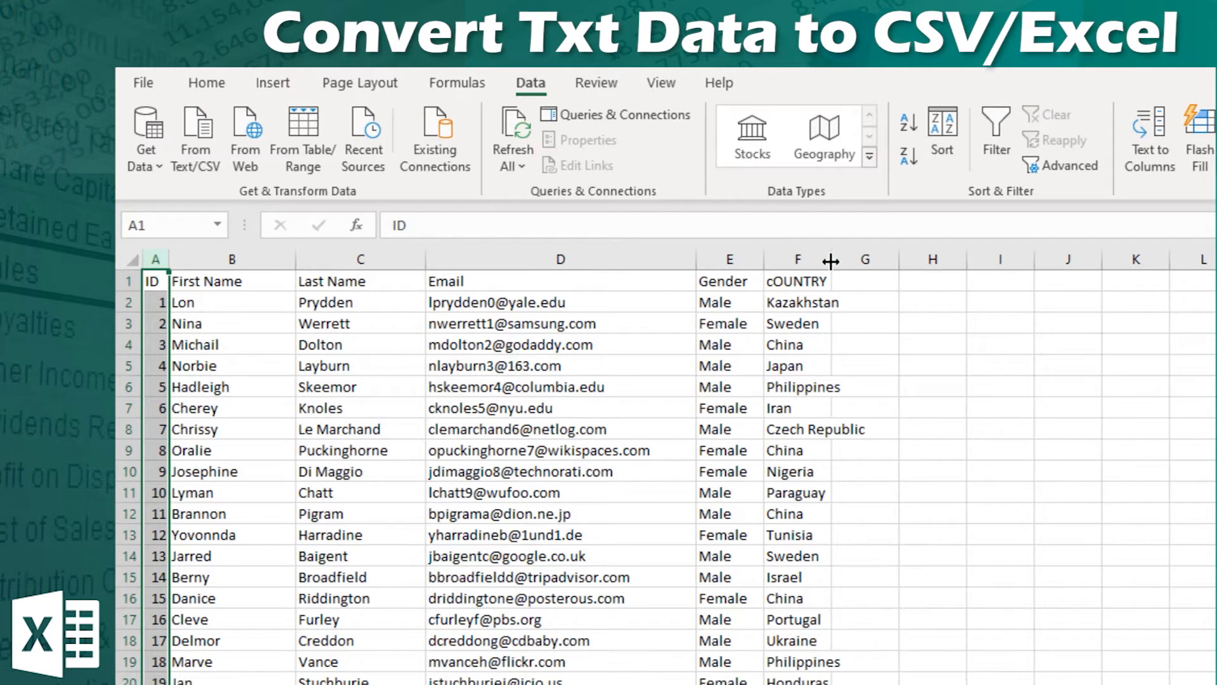
left_click_drag(831, 260, 940, 260)
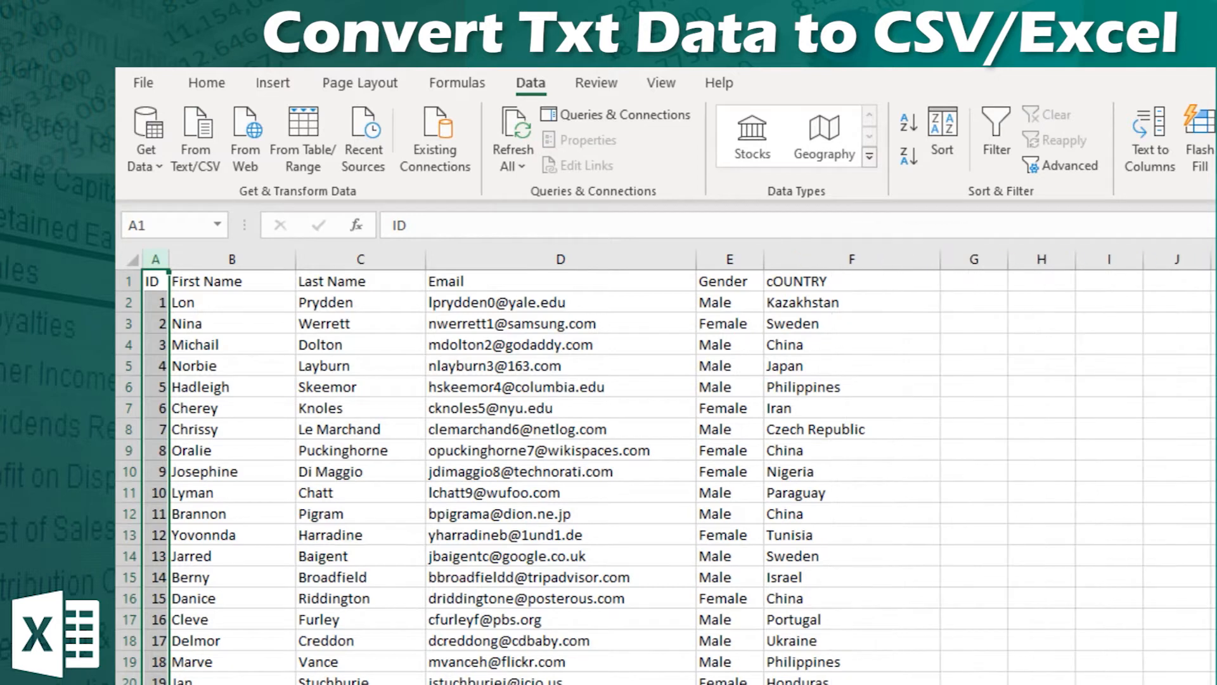
Inspect individual cells in the separated name, email and country columns.
left_click(240, 471)
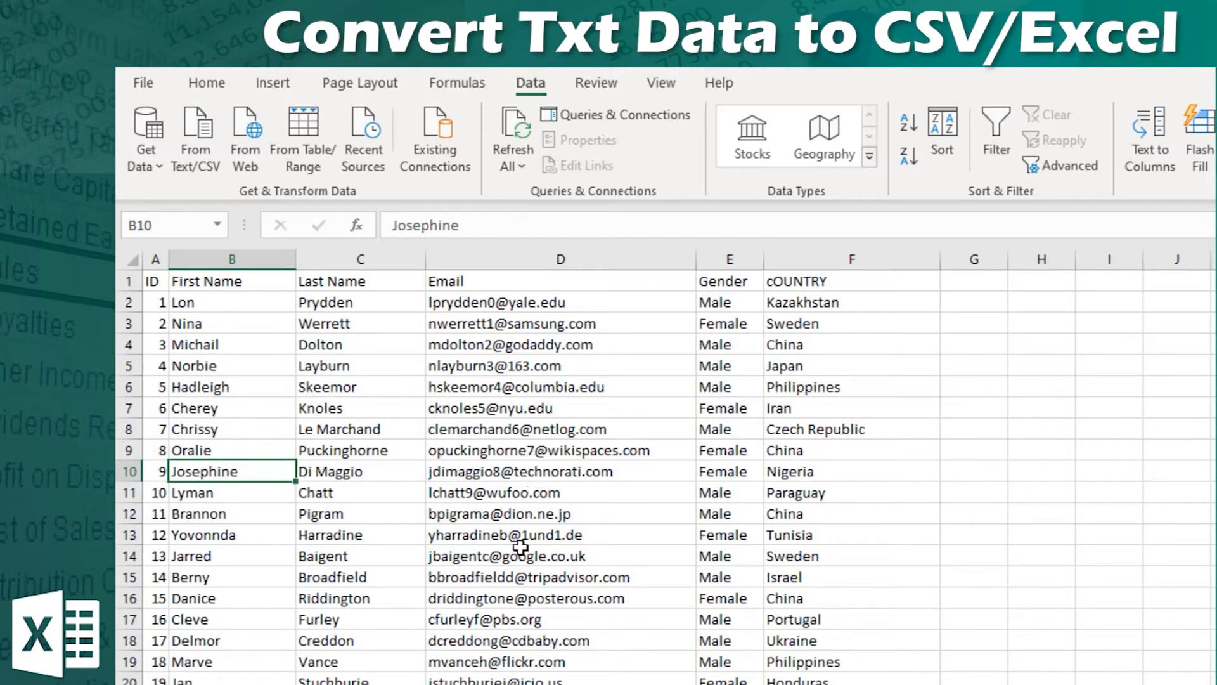
left_click(460, 346)
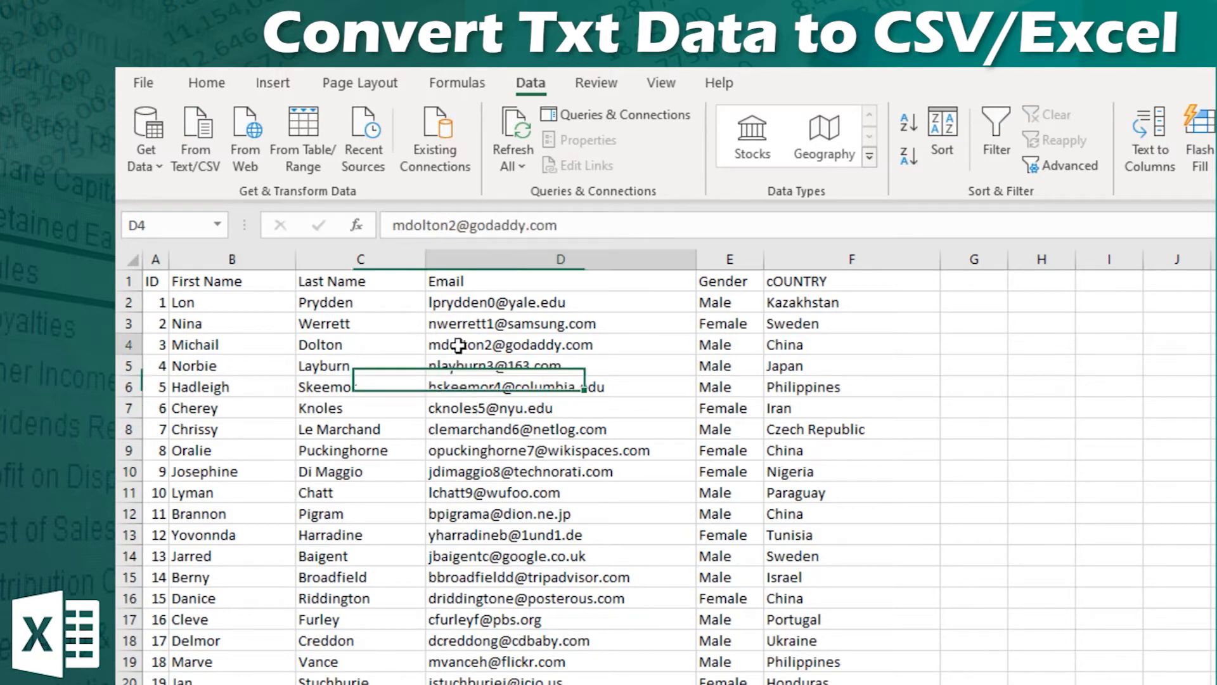
left_click(216, 324)
left_click(416, 406)
left_click(817, 388)
left_click(381, 345)
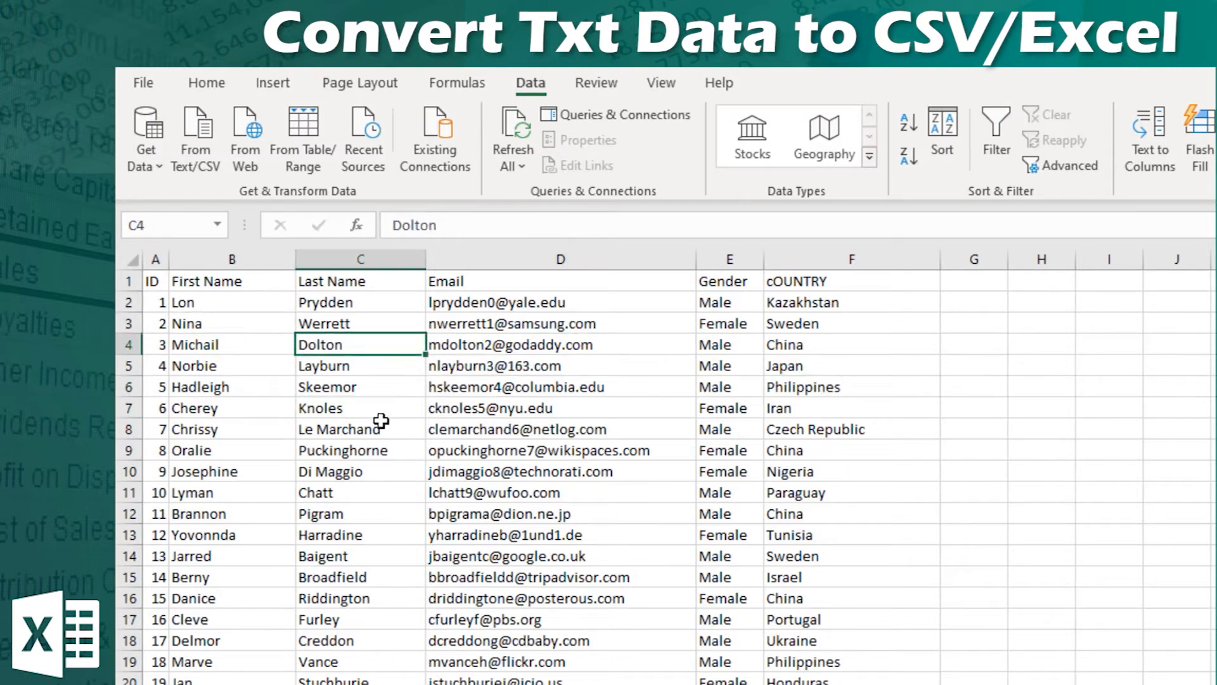
Undo the column width changes and the Text to Columns conversion.
key("ctrl+z")
key("ctrl+z")
key("ctrl+z")
key("ctrl+z")
key("ctrl+z")
key("ctrl+z")
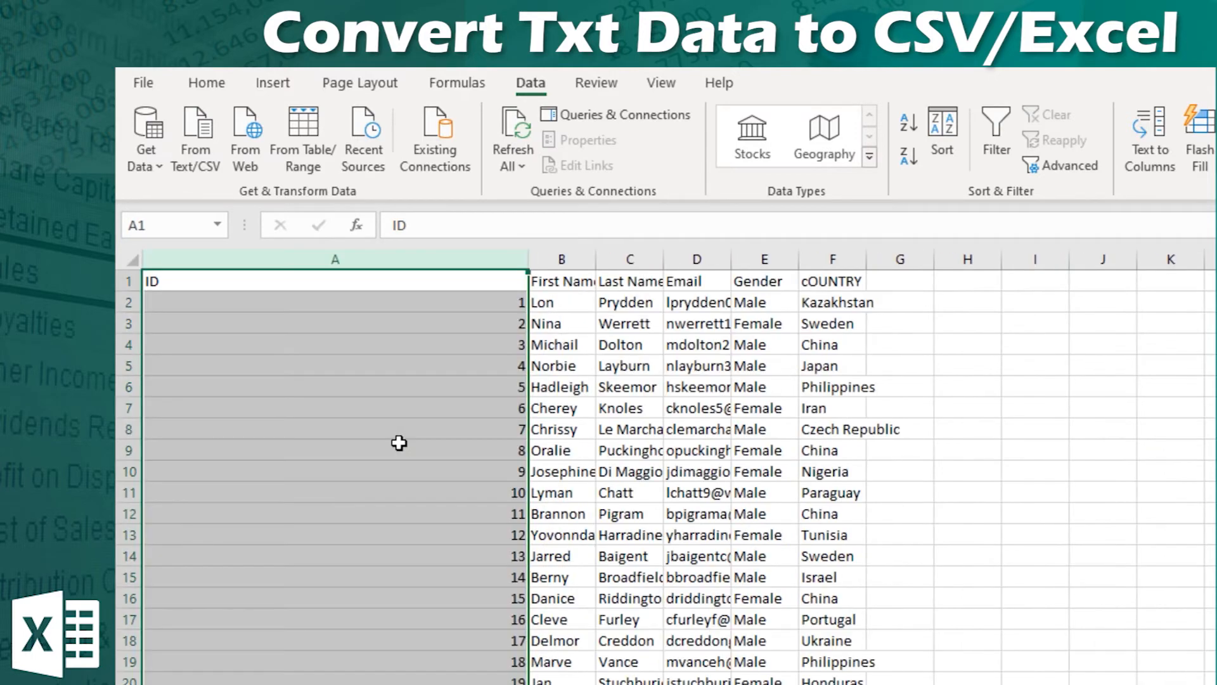
key("ctrl+z")
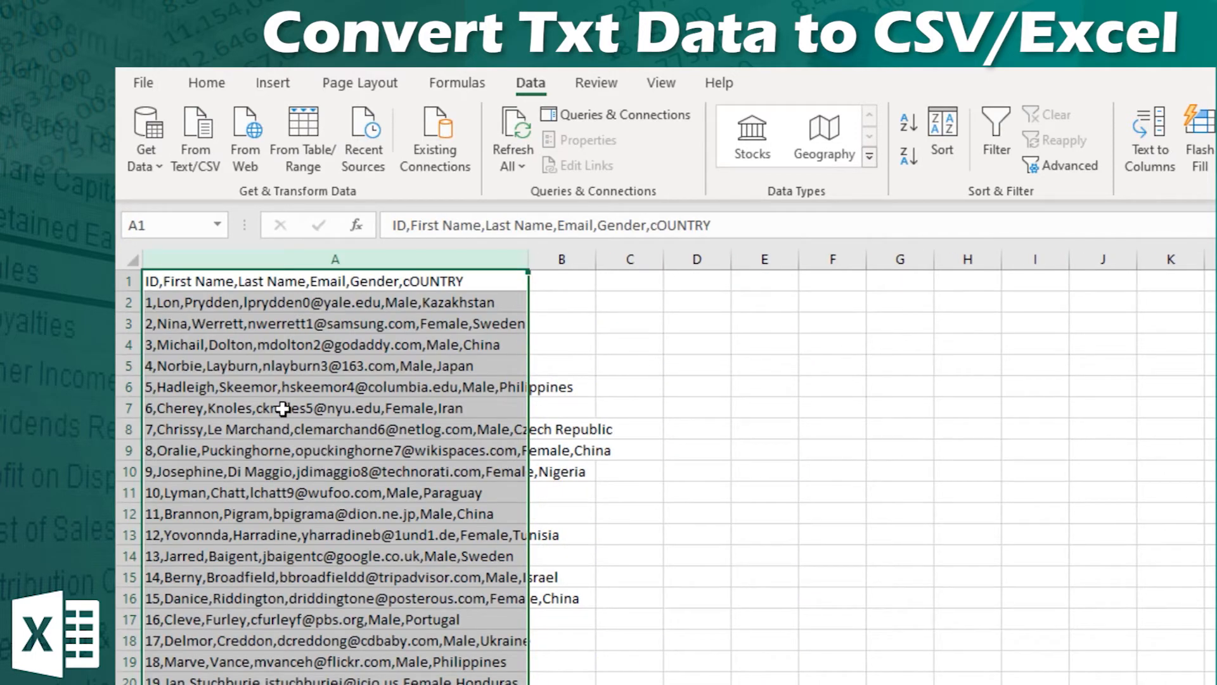
Examine the comma-delimited records in column A from the last row back up to the header.
key("ctrl+Down")
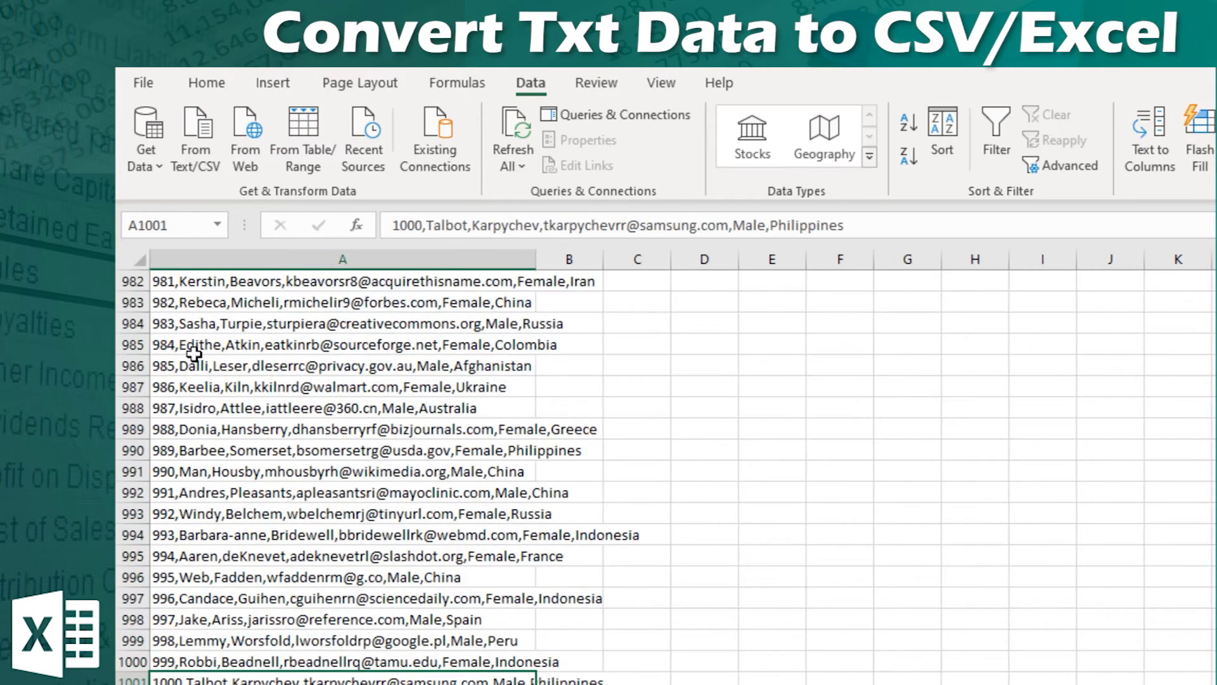
scroll(279, 577, "up", 18)
scroll(303, 650, "up", 20)
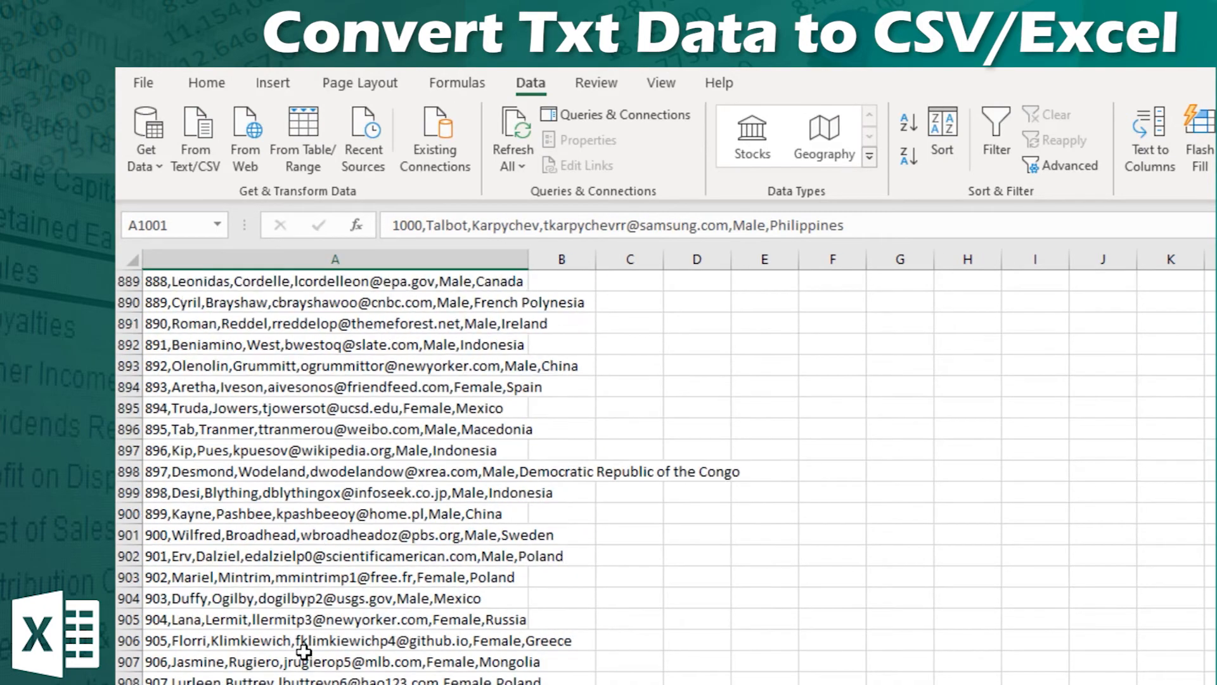
scroll(295, 593, "up", 10)
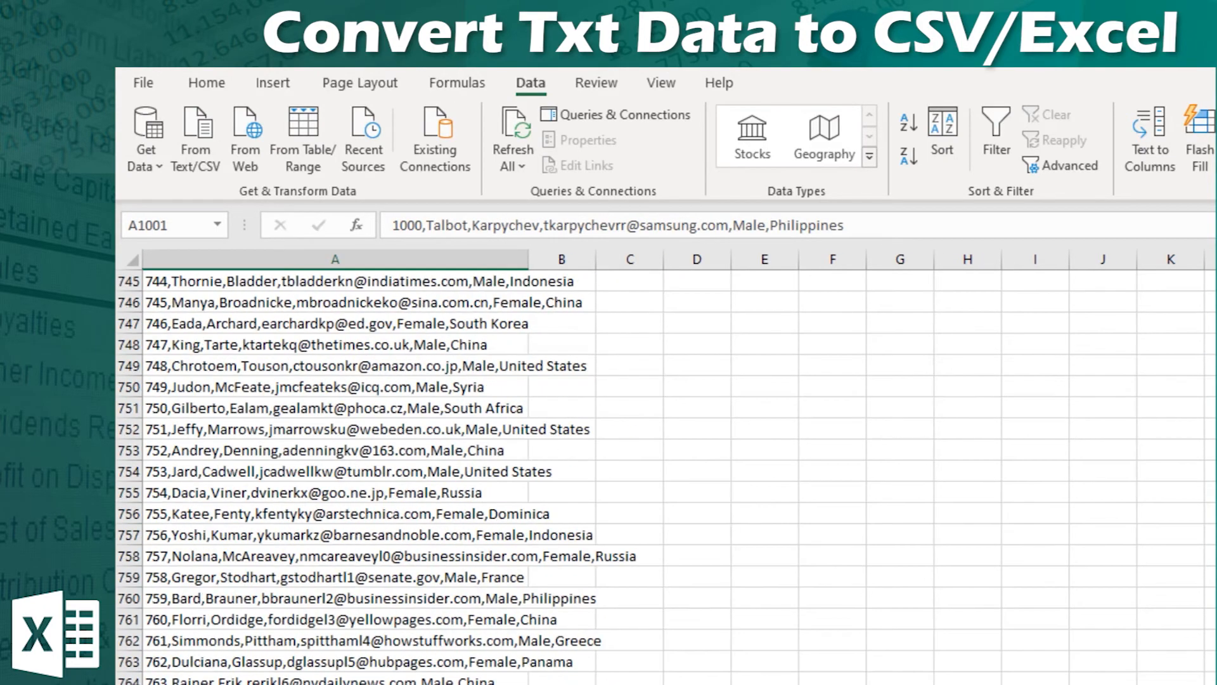
scroll(827, 345, "up", 20)
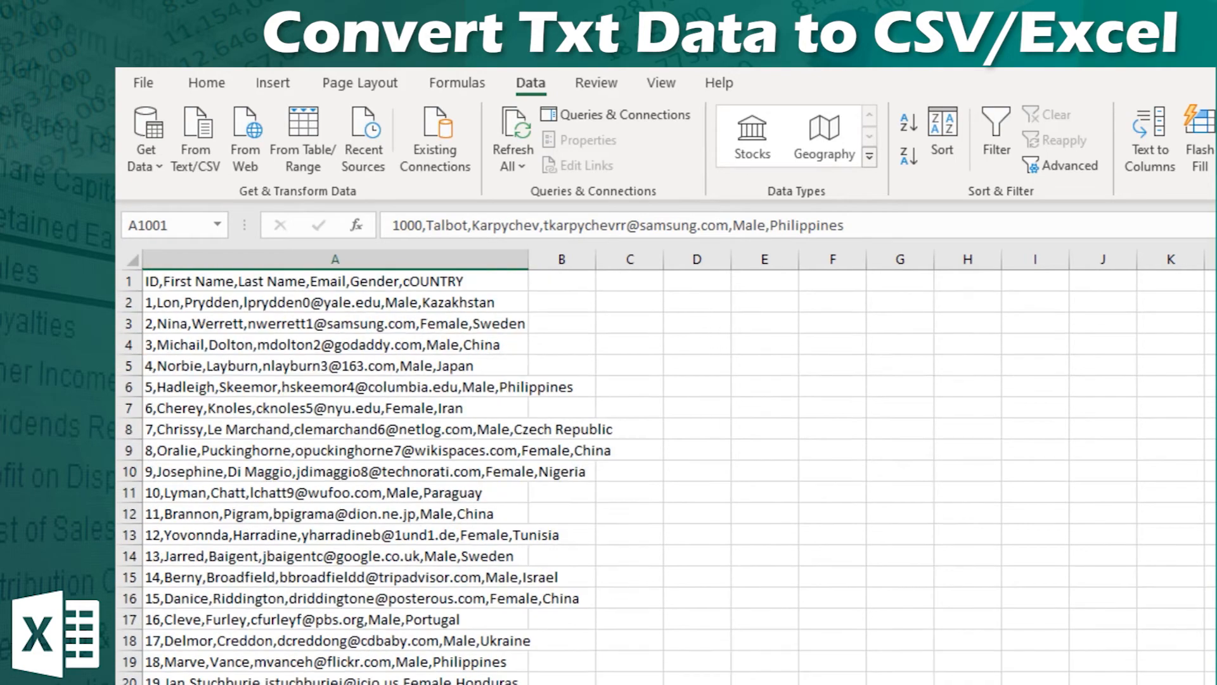
Delete the first name from the record in A2, keeping the commas on both sides of it.
left_click(177, 346)
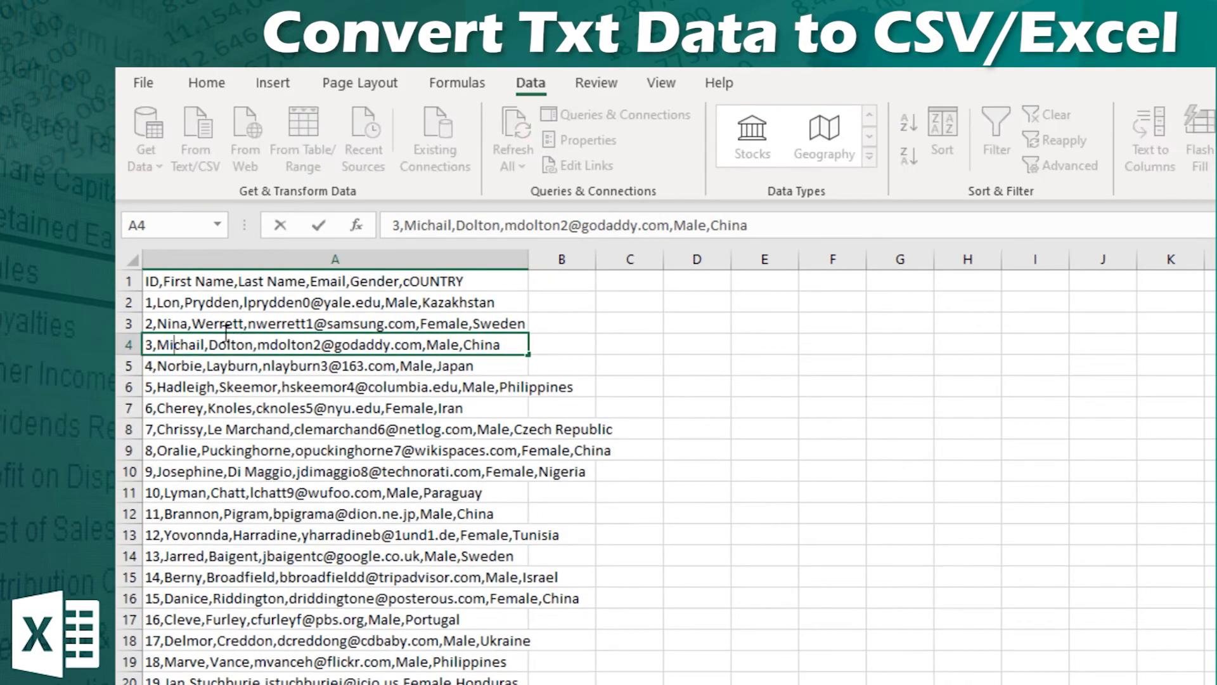
left_click(181, 303)
double_click(180, 303)
mouse_move(183, 304)
left_mouse_down()
mouse_move(149, 306)
mouse_move(161, 309)
left_mouse_up()
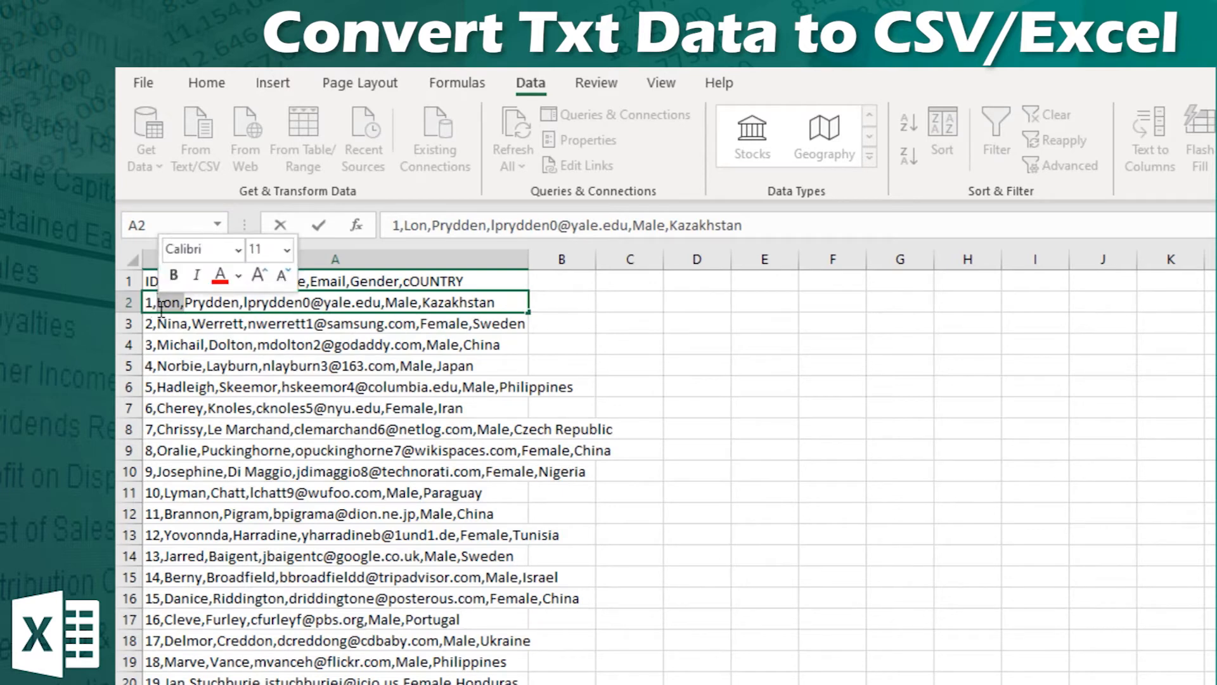
key("Return")
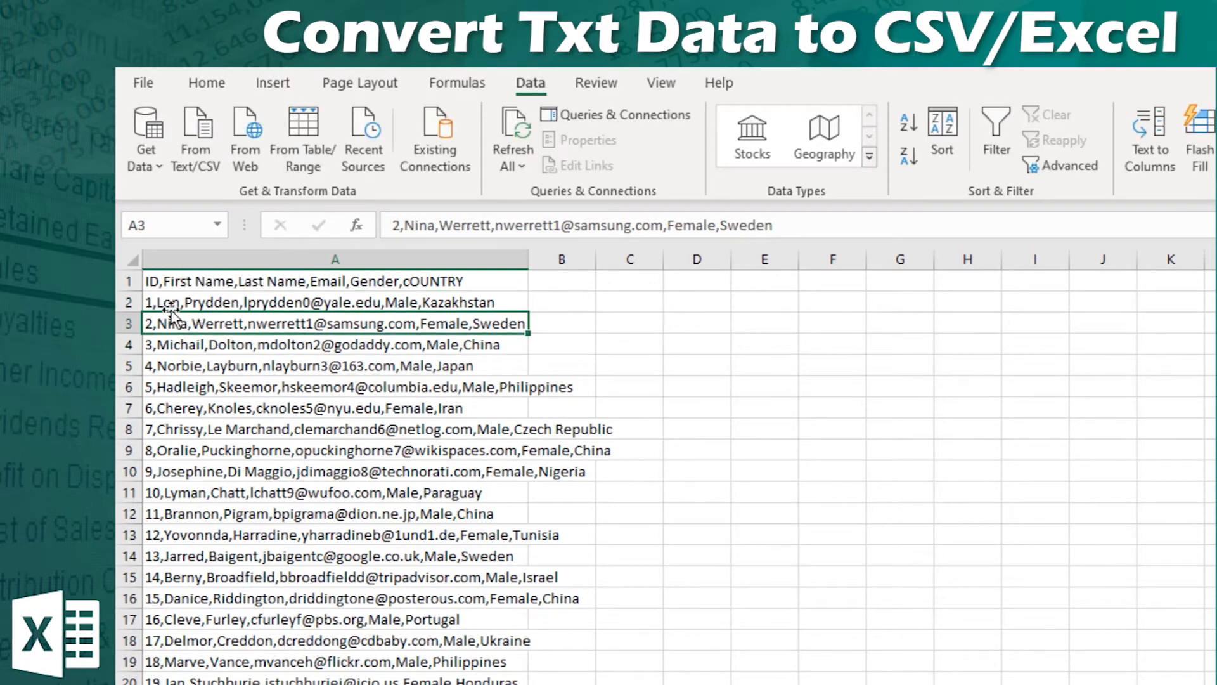
left_click(174, 304)
double_click(174, 304)
left_click_drag(180, 303, 156, 304)
key("BackSpace")
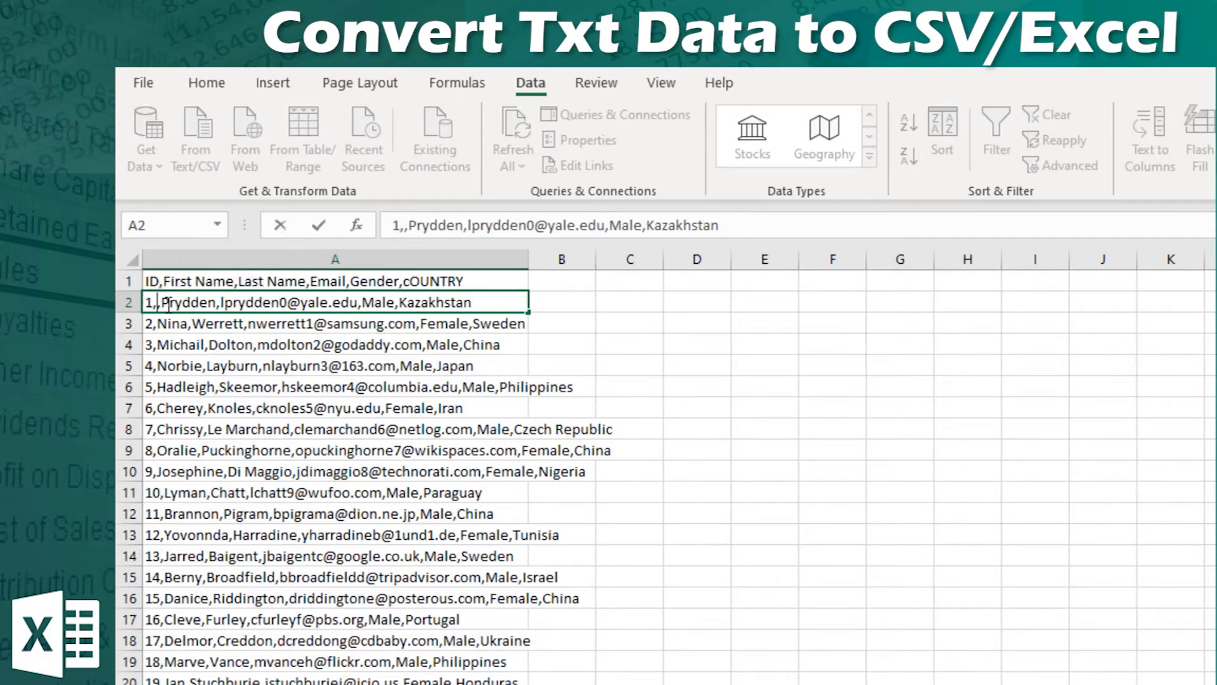
left_click(194, 344)
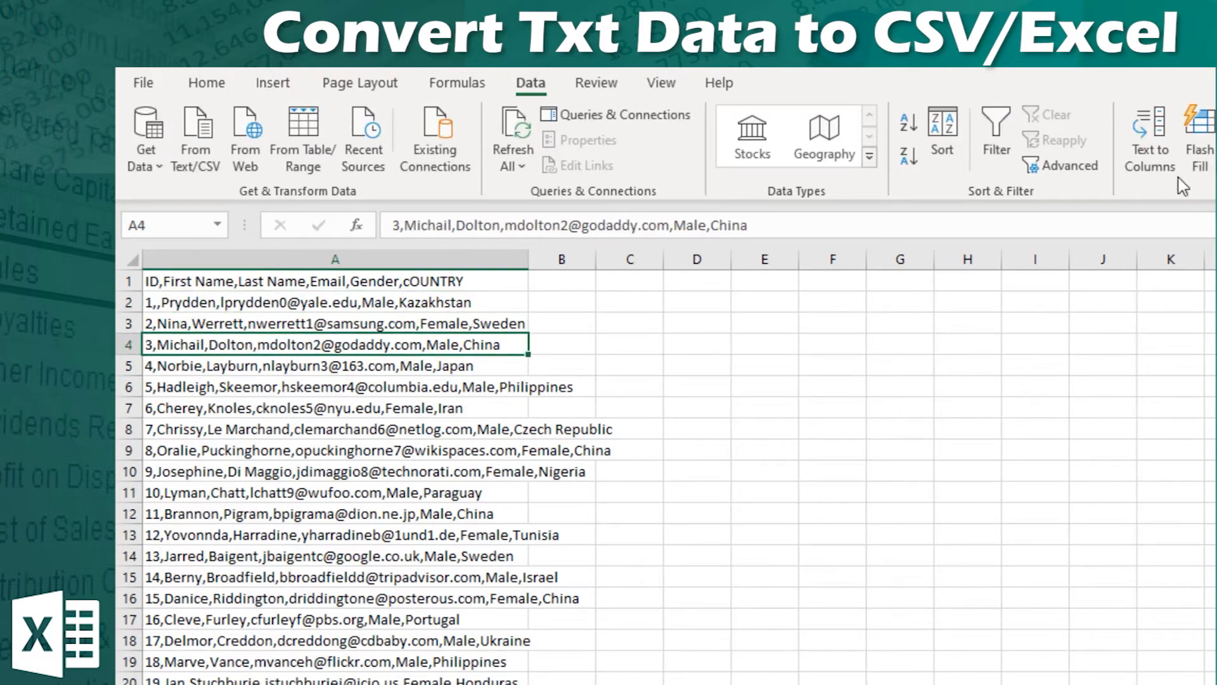
Split the whole of column A with Text to Columns as Delimited, using General format and destination $A$1.
left_click(1162, 151)
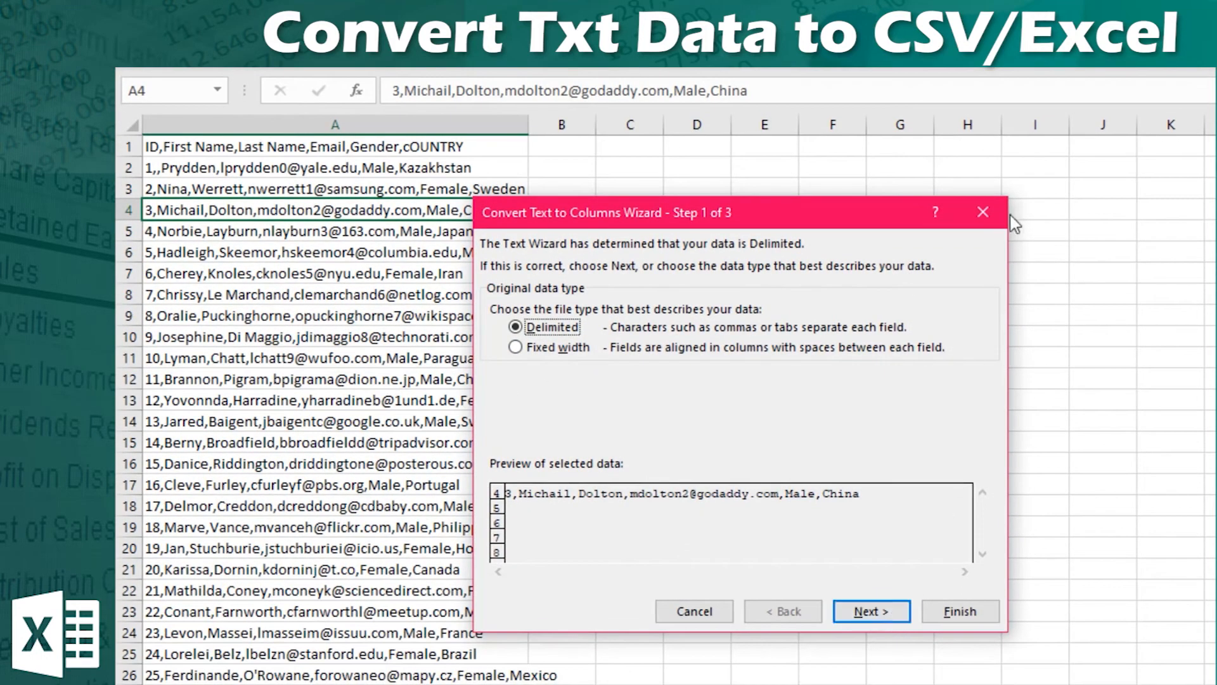
left_click(982, 211)
left_click(279, 124)
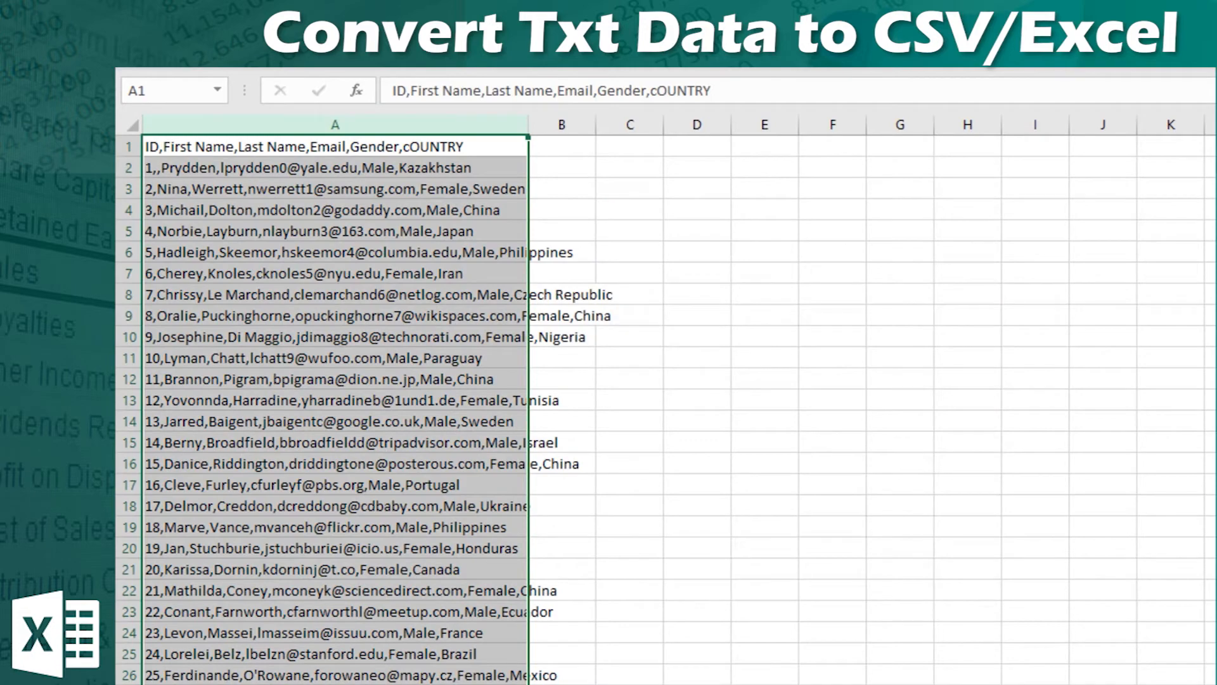
left_click(1019, 31)
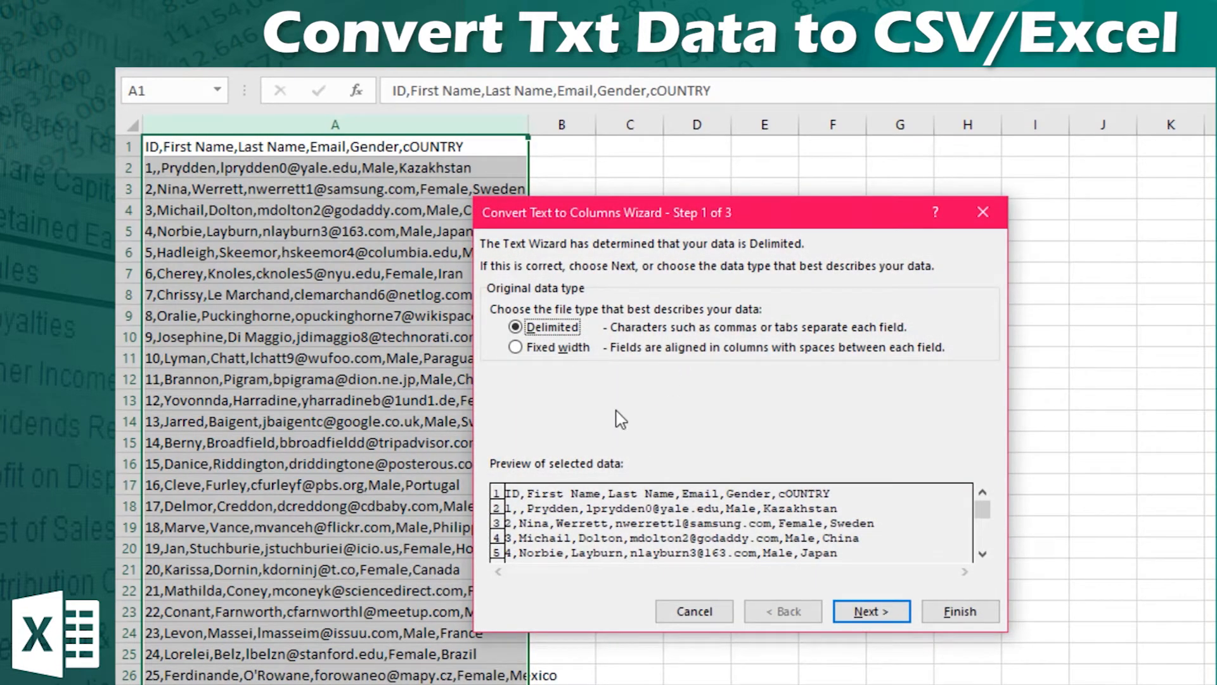
left_click(871, 611)
left_click(871, 611)
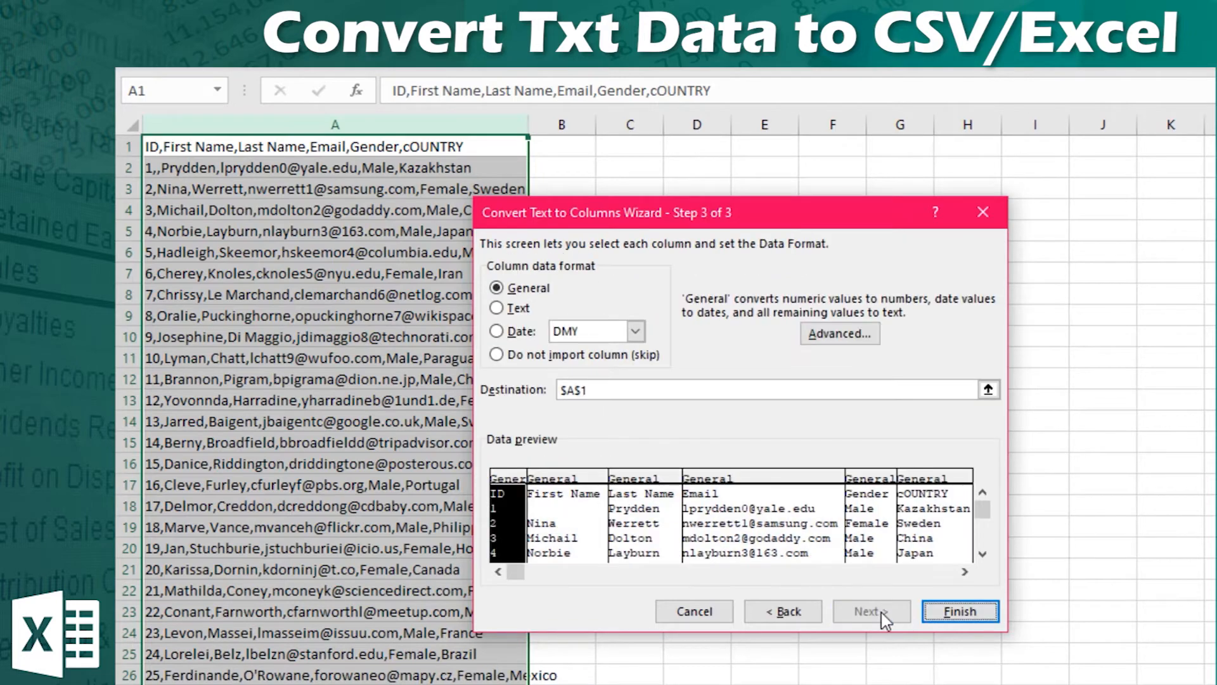
left_click(955, 616)
Check the First Name cell in B2 and the rows below, and narrow the ID column.
left_click(568, 170)
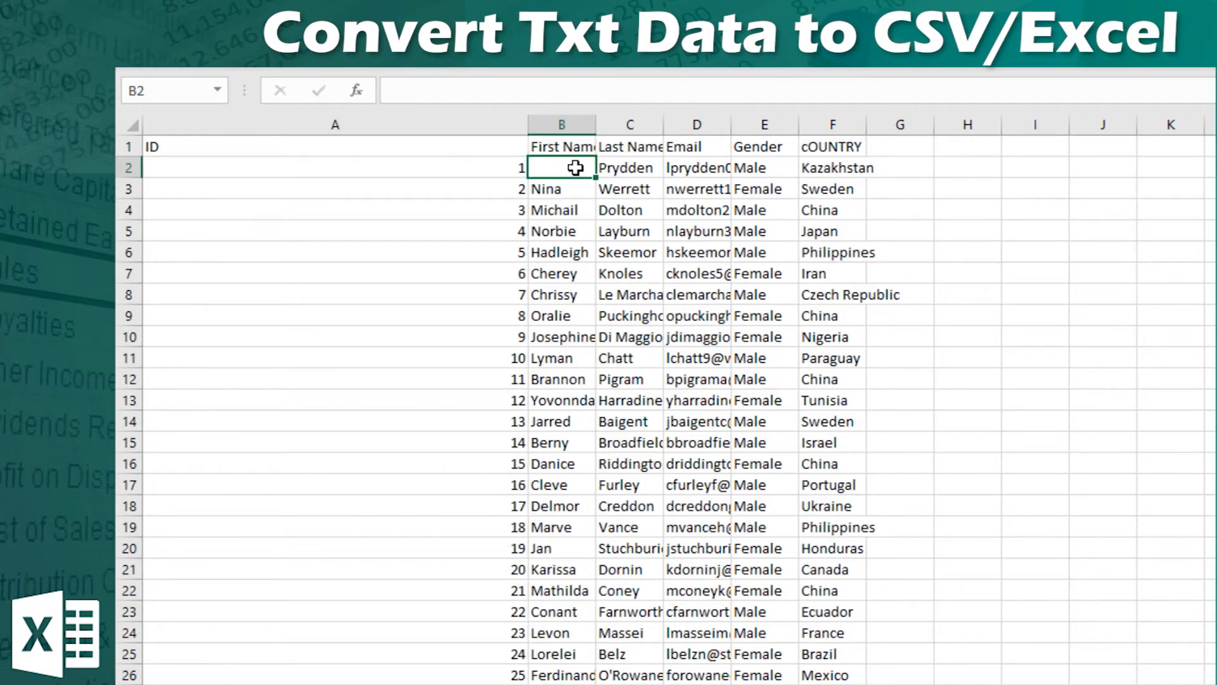
scroll(576, 168, "down", 15)
scroll(634, 507, "up", 12)
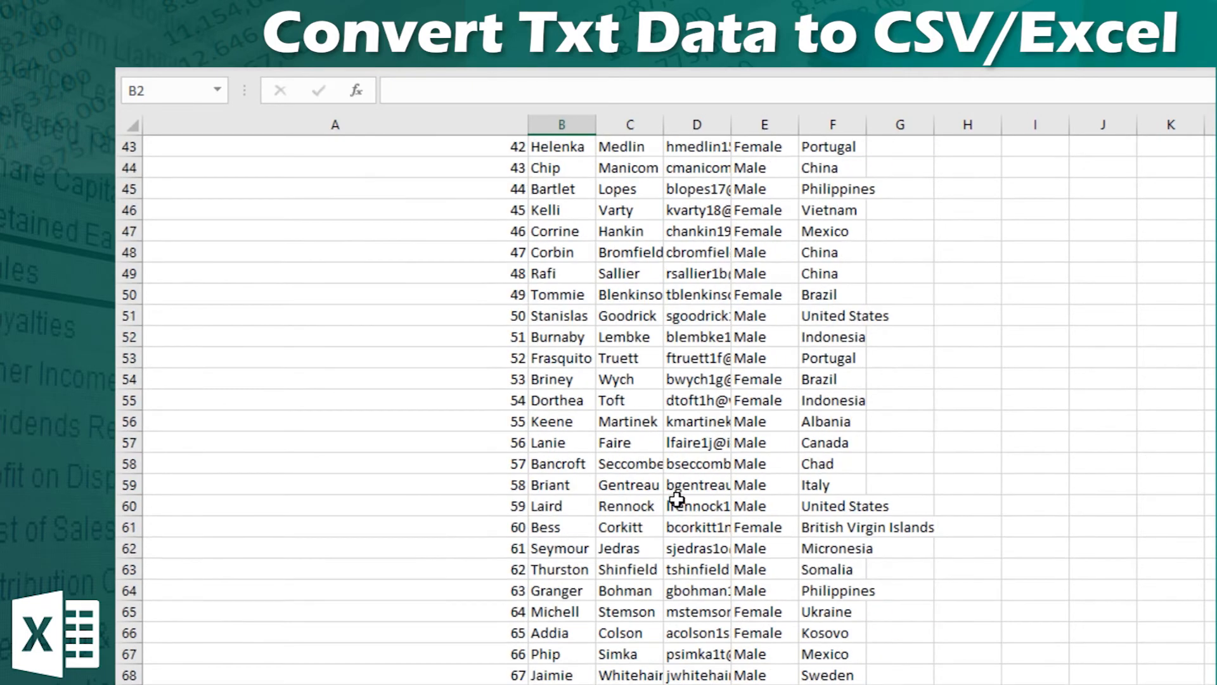
scroll(524, 229, "up", 3)
left_click_drag(527, 125, 188, 124)
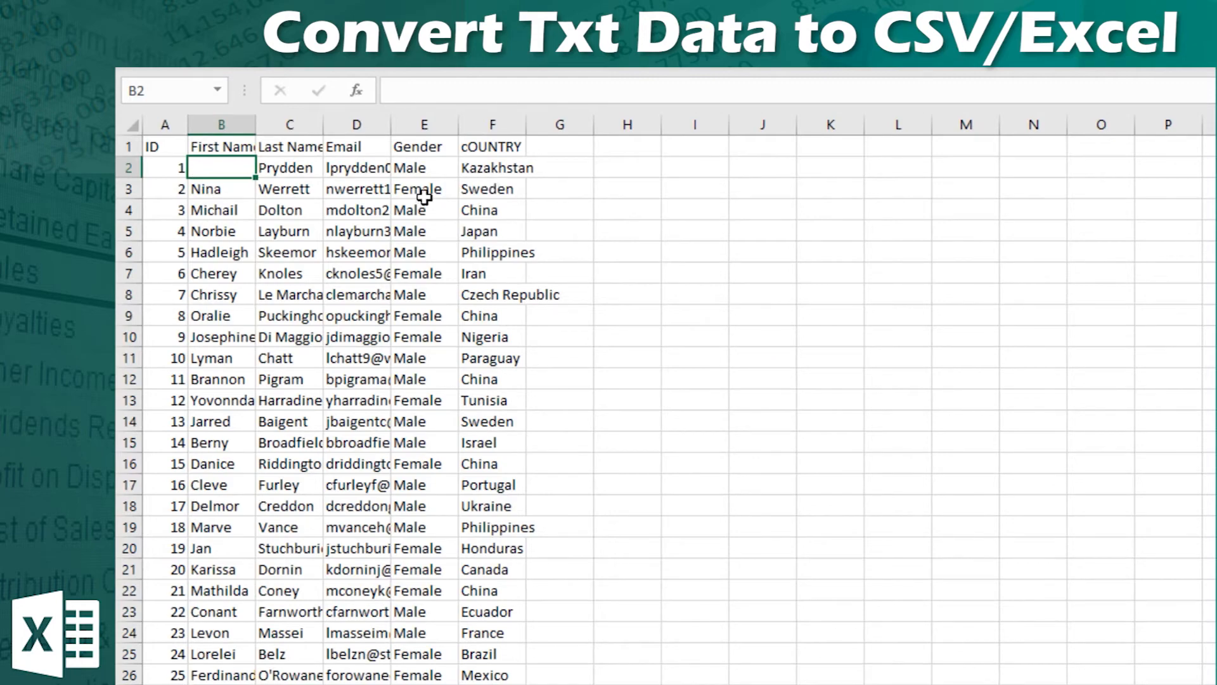
Undo the column resize and the conversion, and remove the extra comma after the ID in A2.
key("ctrl+z")
key("ctrl+z")
left_click(178, 170)
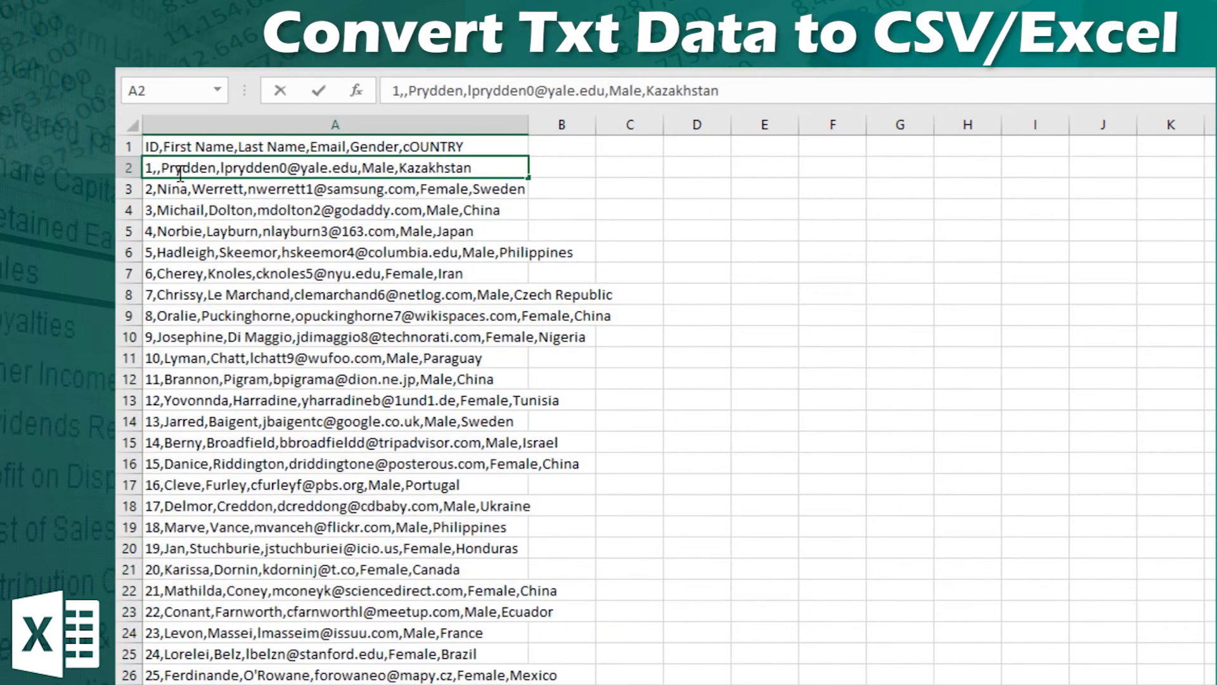
left_click(161, 171)
key("BackSpace")
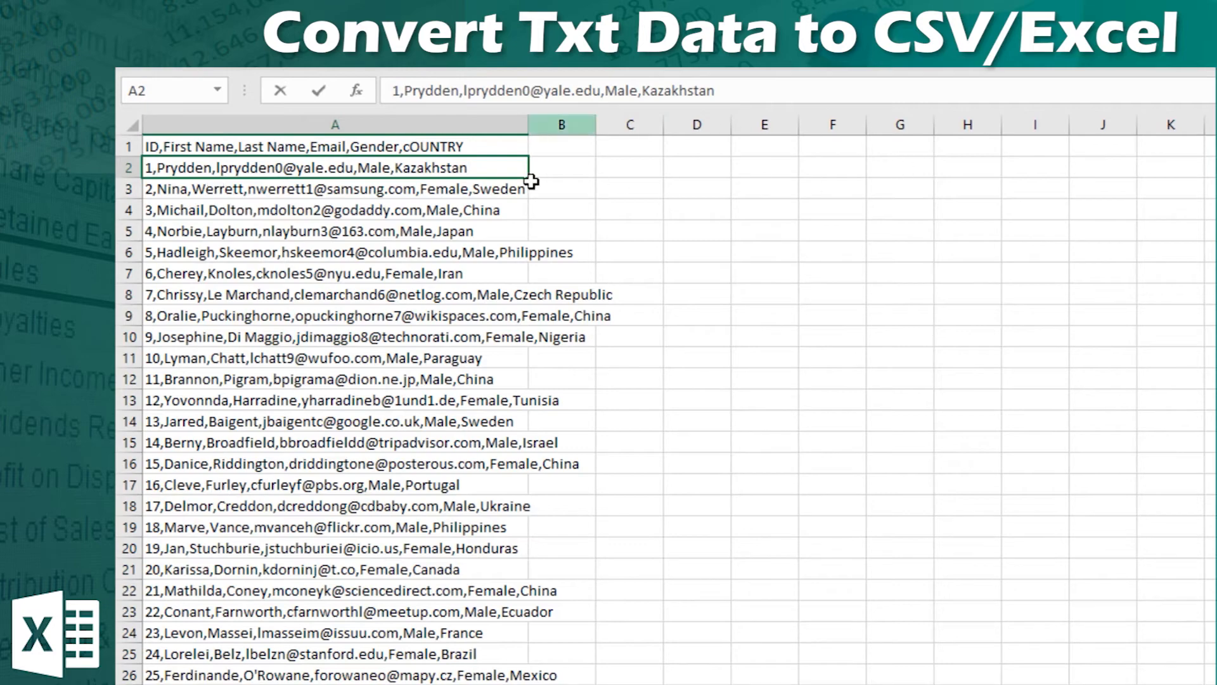
Convert all of column A again with Text to Columns as Delimited, with General format and destination $A$1.
left_click(389, 126)
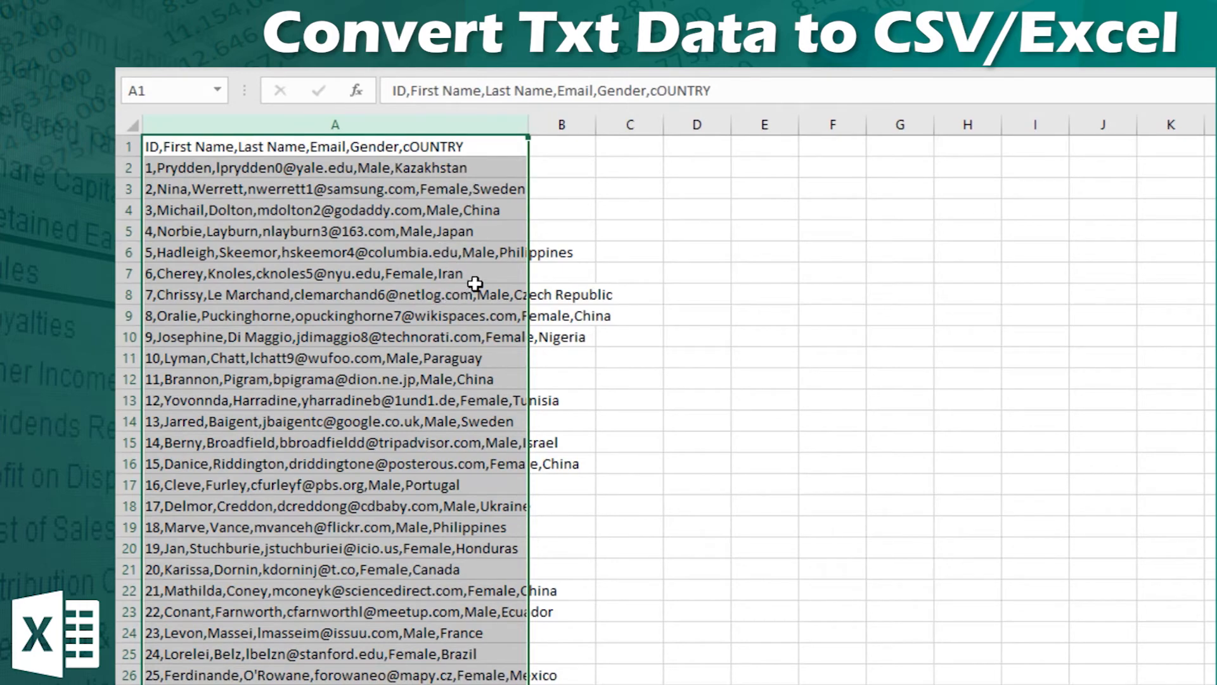
left_click(1138, 46)
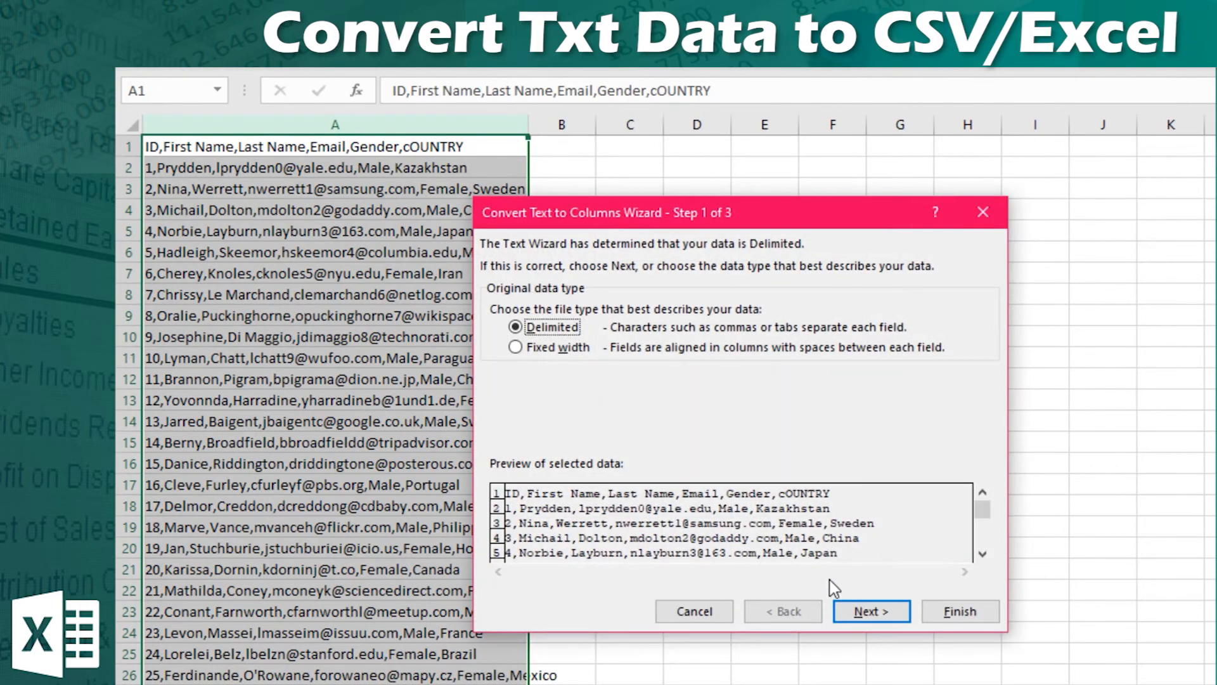
left_click(885, 612)
left_click(890, 612)
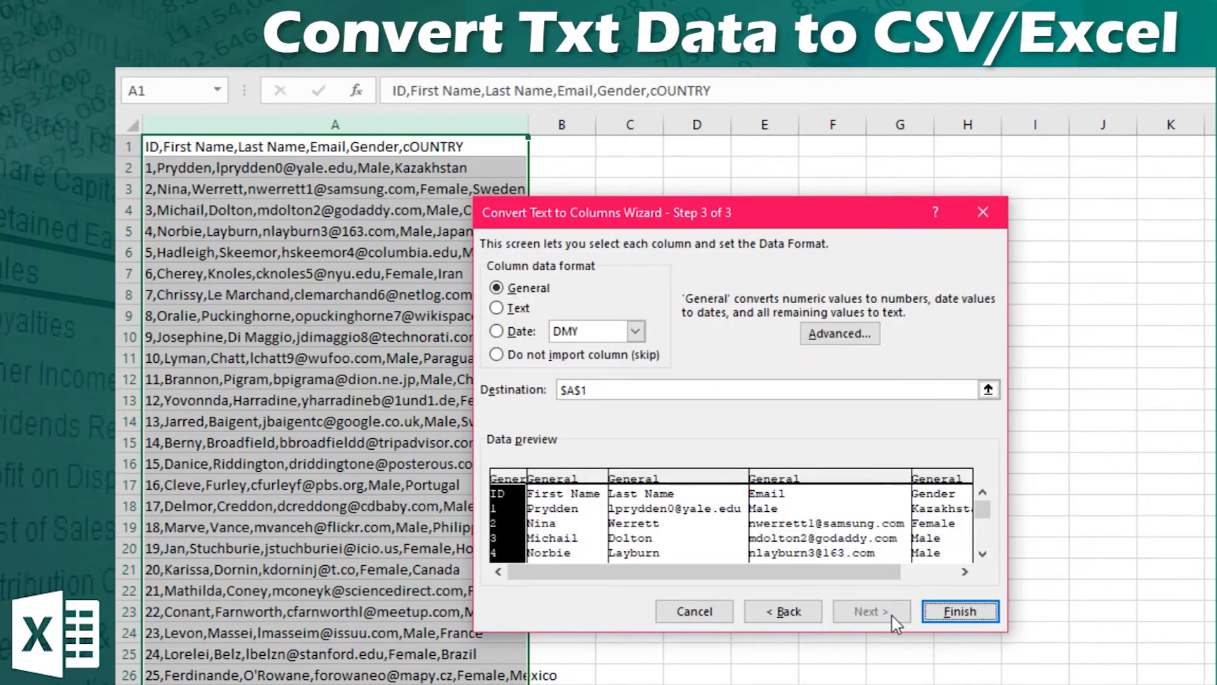
left_click(958, 611)
Compare the values in row 2 with the column headers and the rows below.
left_click(735, 208)
left_click(852, 168)
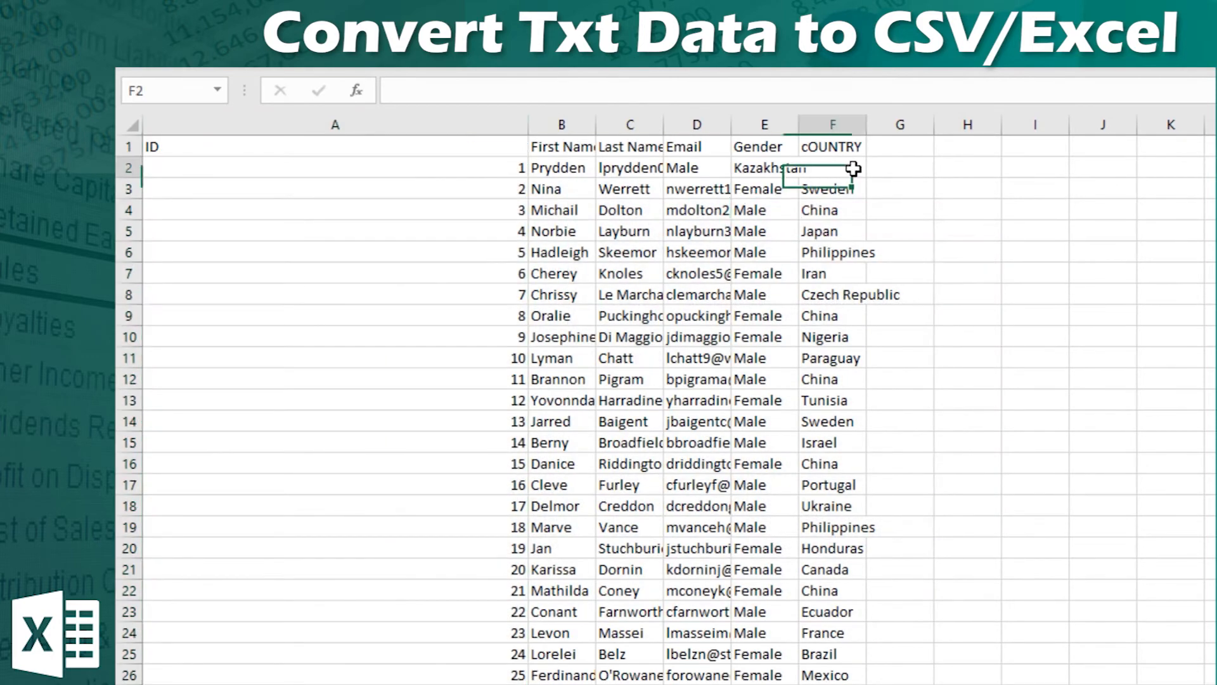
left_click(568, 168)
left_click_drag(824, 170, 543, 167)
left_click(606, 253)
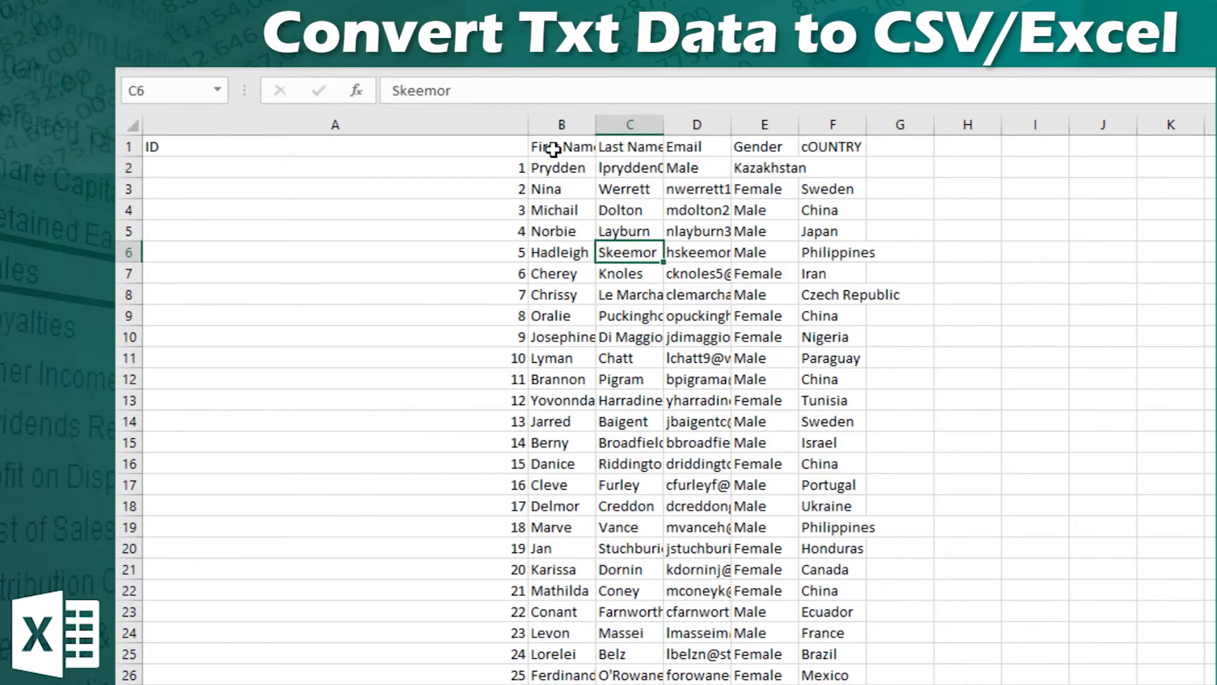
left_click(558, 169)
left_click(631, 167)
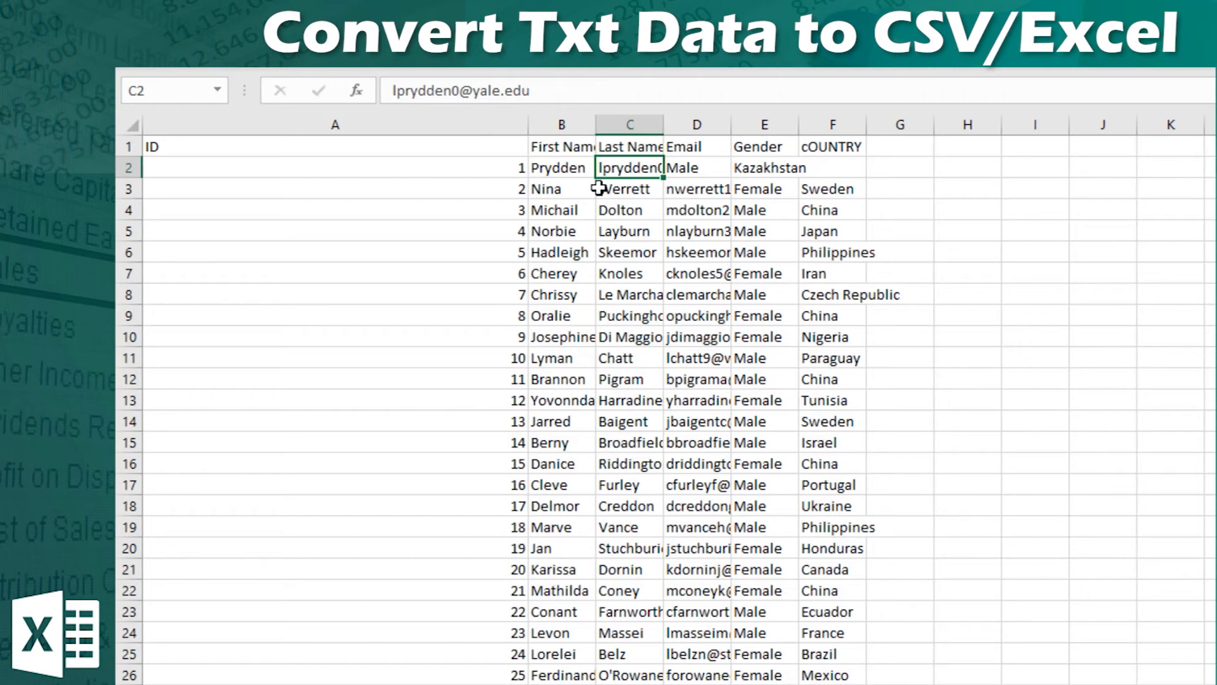
left_click(559, 172)
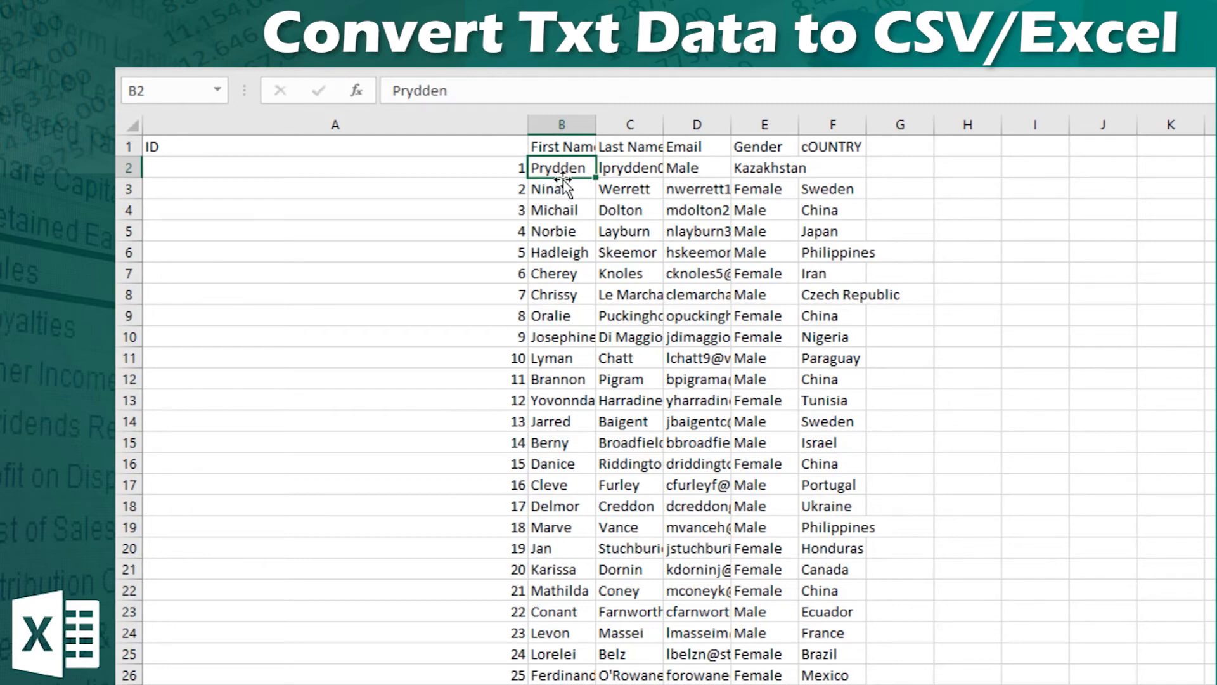
Undo the last Text to Columns conversion and the edits to the record in A2.
key("ctrl+z")
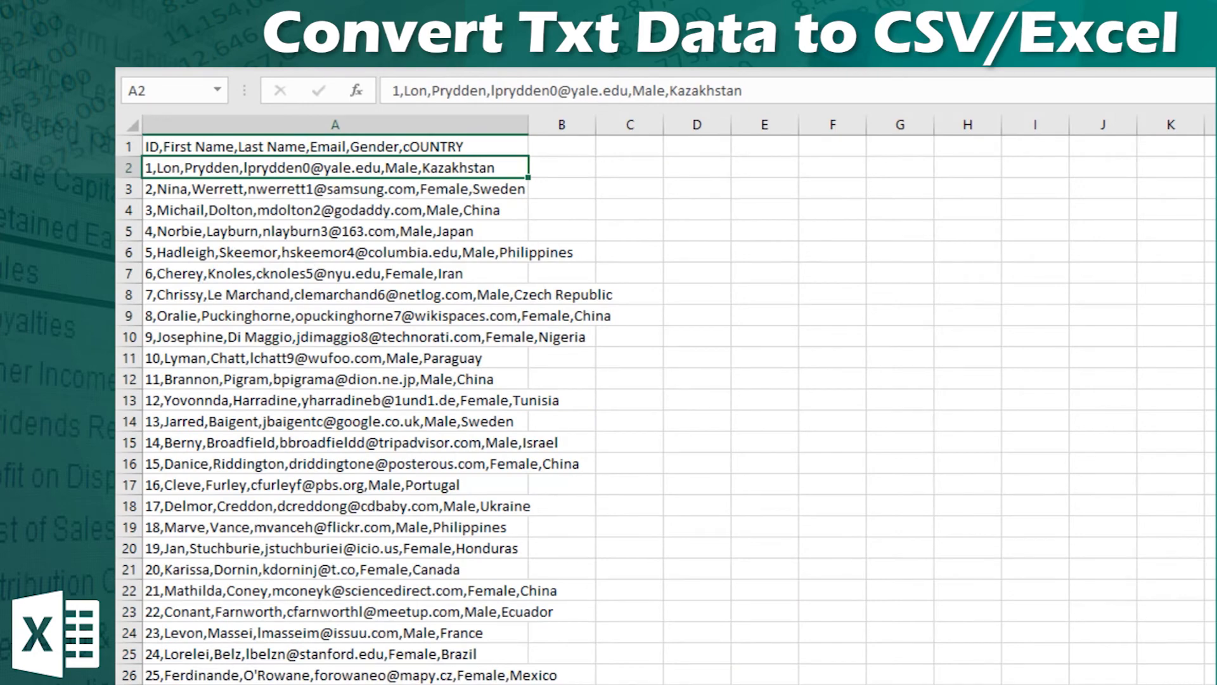
Open the text file Tab Delimited.txt to start its import.
key("ctrl+o")
left_click(401, 374)
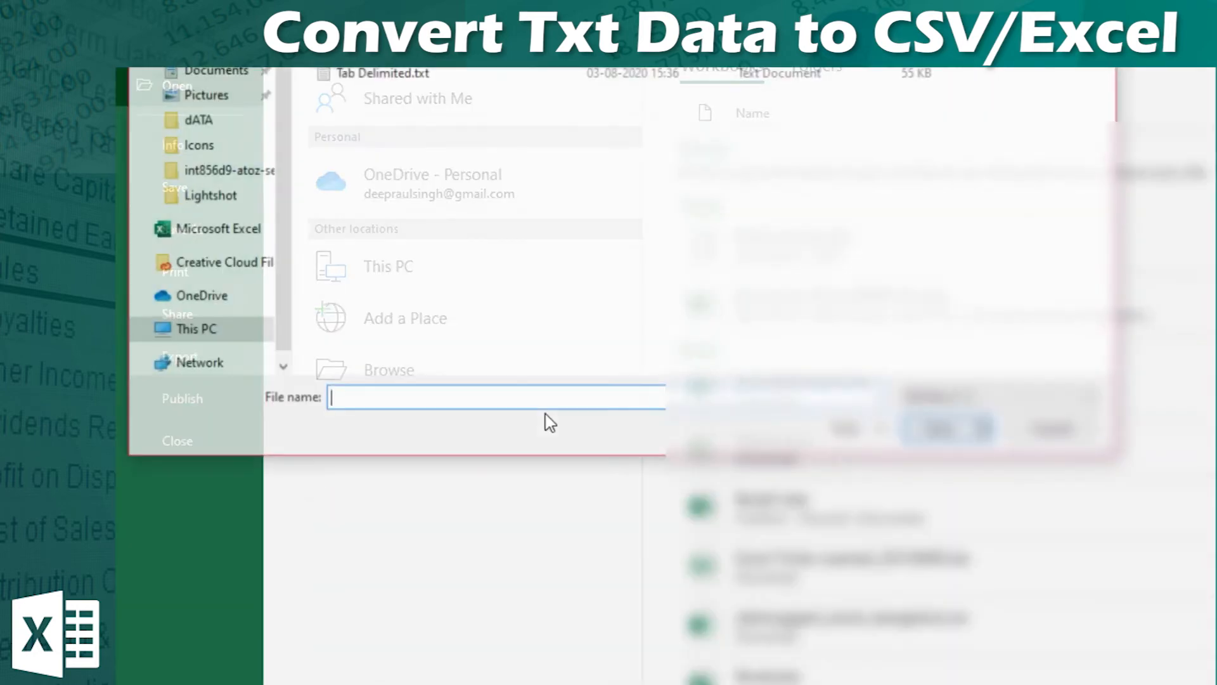
double_click(412, 76)
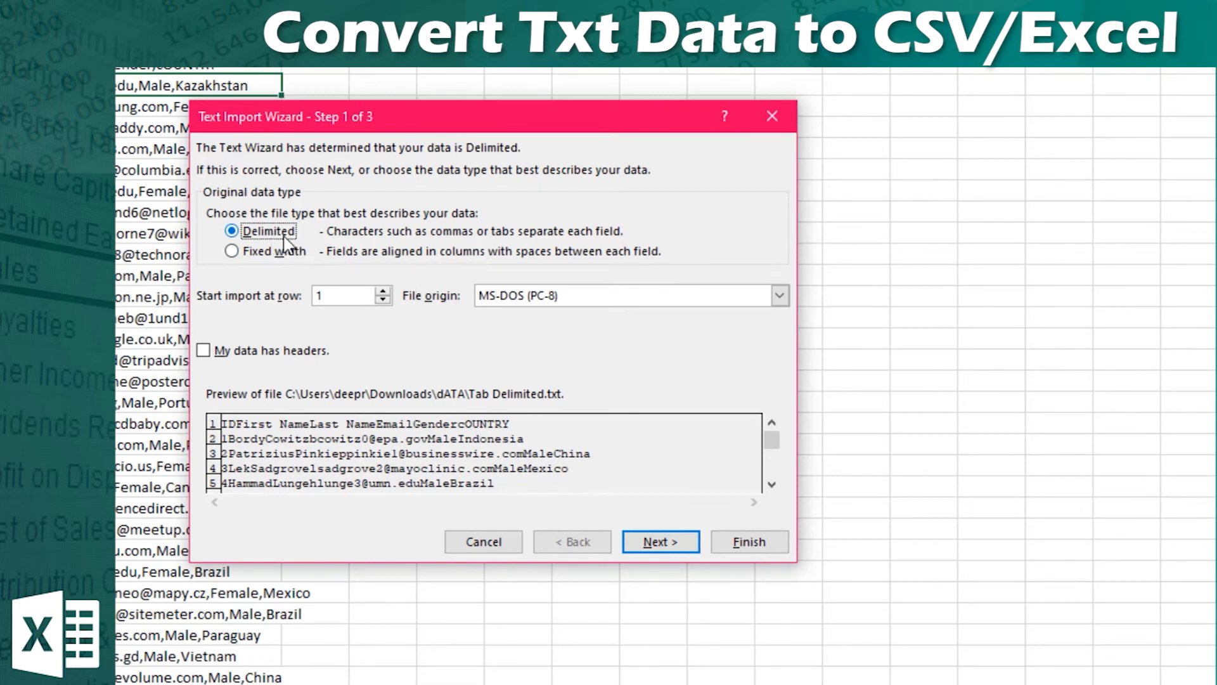
Import the file as Delimited data with Tab as the only delimiter, leaving Comma off.
left_click(667, 549)
left_click(213, 208)
left_click(213, 249)
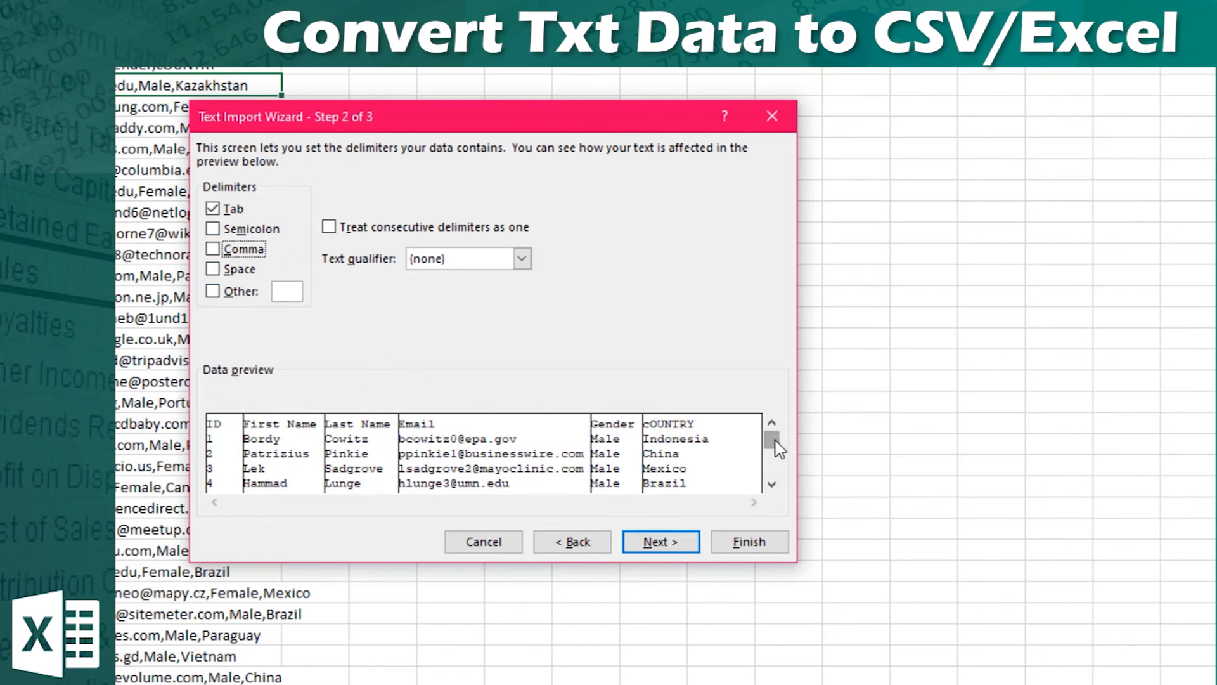
Examine the data preview down to the last record and back to the header to check the column separation.
left_click_drag(776, 440, 773, 472)
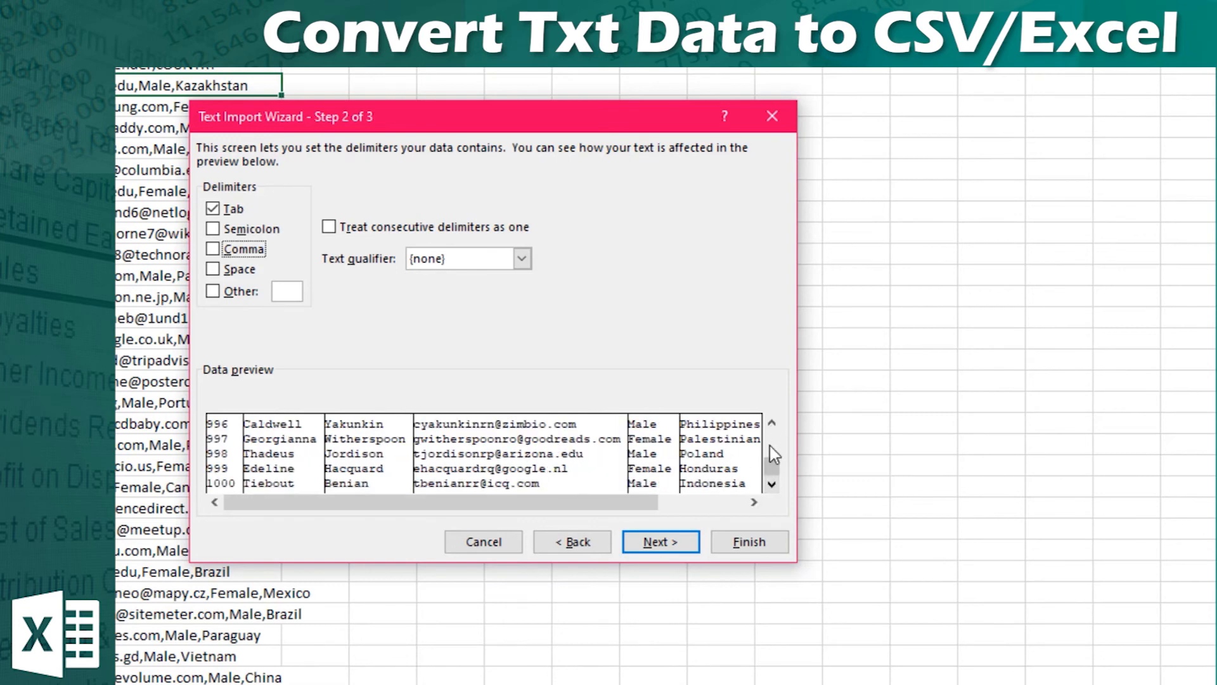
left_click(770, 447)
left_click(770, 445)
left_click(770, 445)
left_click(771, 445)
left_click_drag(771, 465, 769, 435)
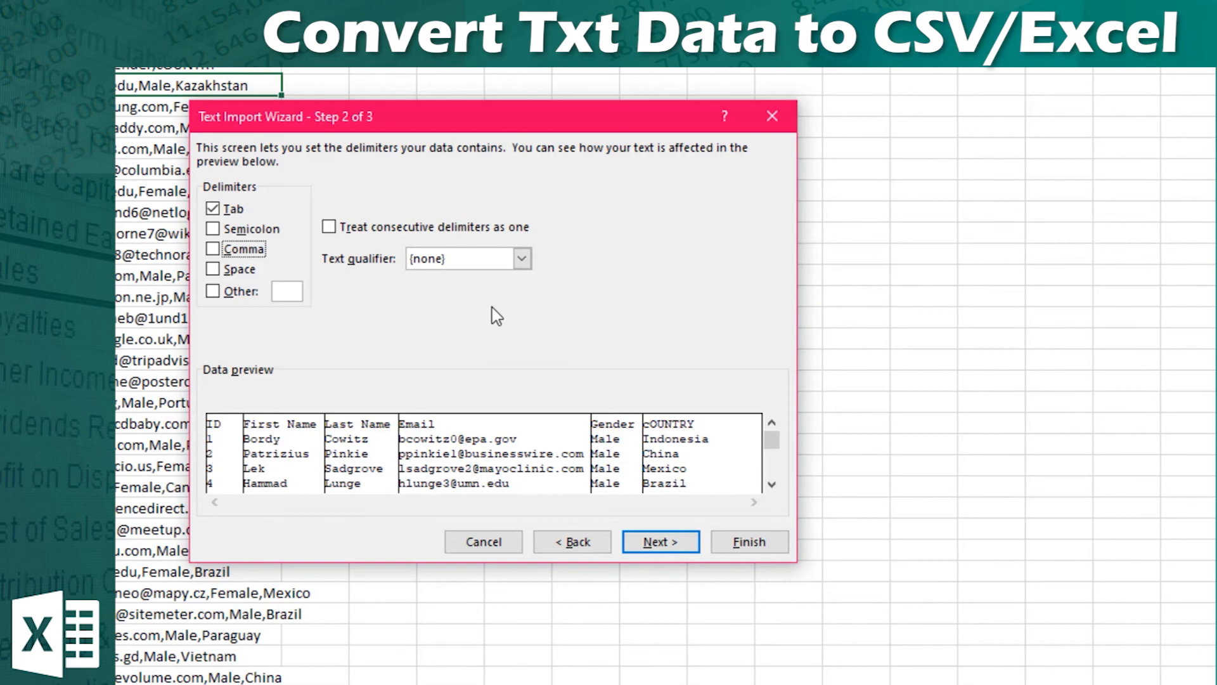
Review the text qualifier options and keep (none) selected.
left_click(512, 259)
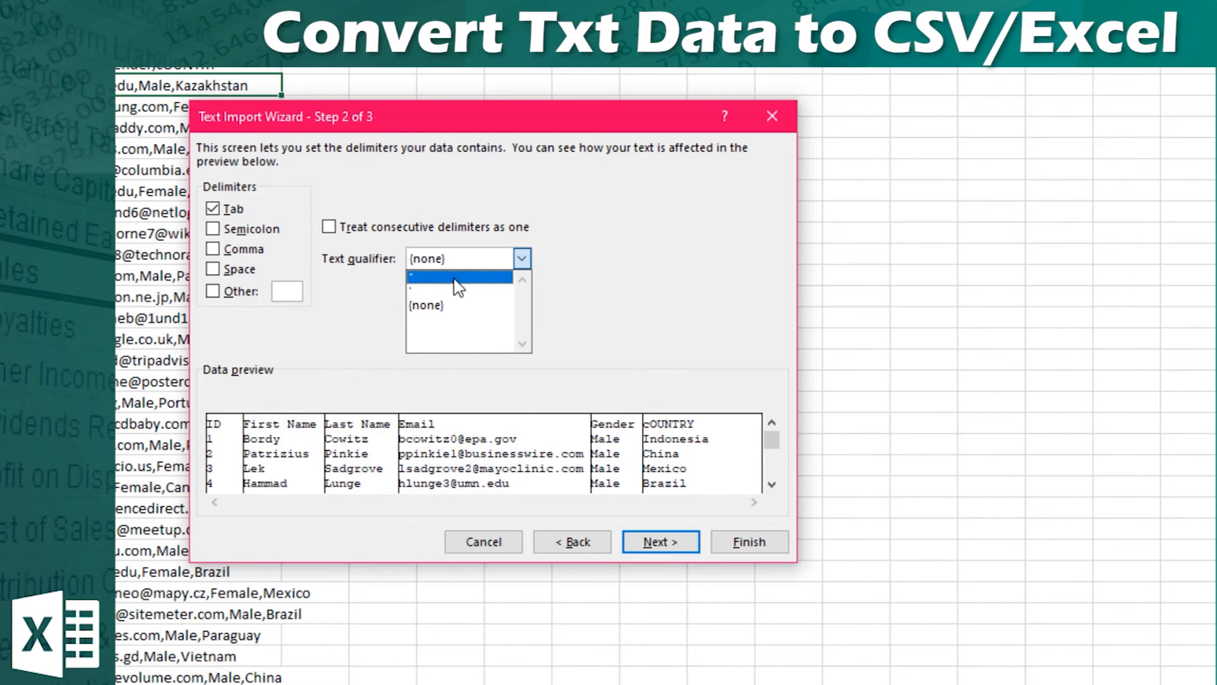
left_click(438, 264)
left_click(439, 265)
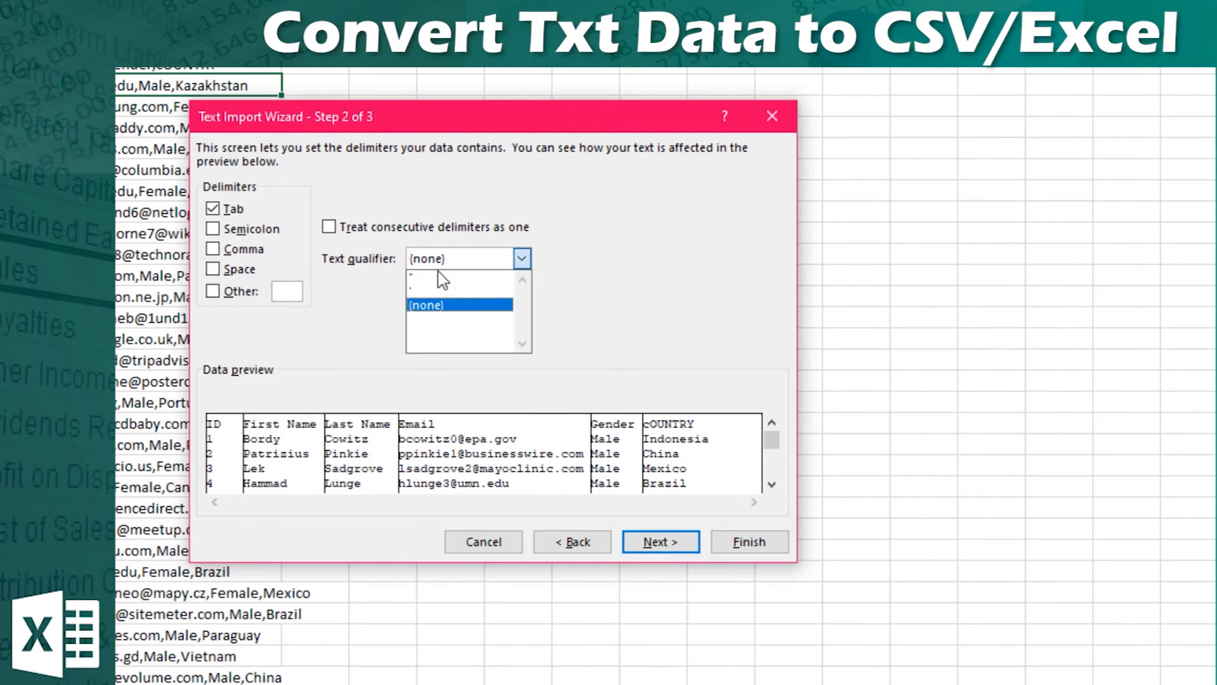
left_click(443, 305)
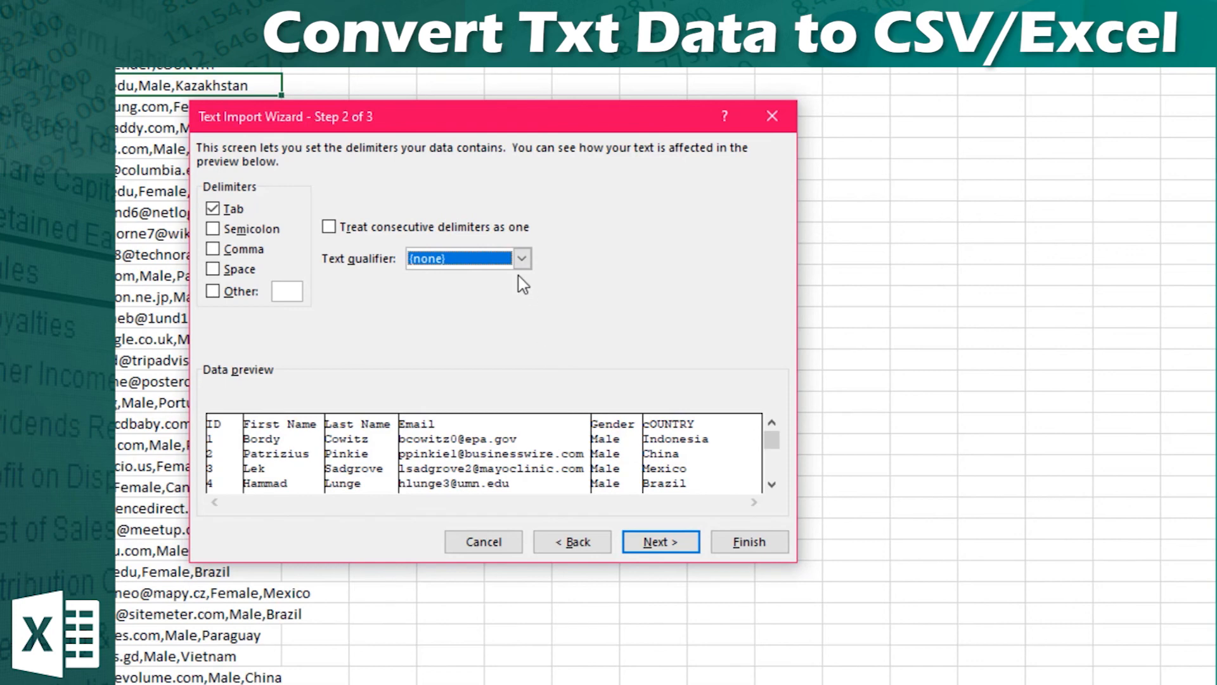
left_click(451, 262)
left_click(467, 306)
Finish the import with General column format and widen the First Name, Last Name and Email columns.
left_click(660, 543)
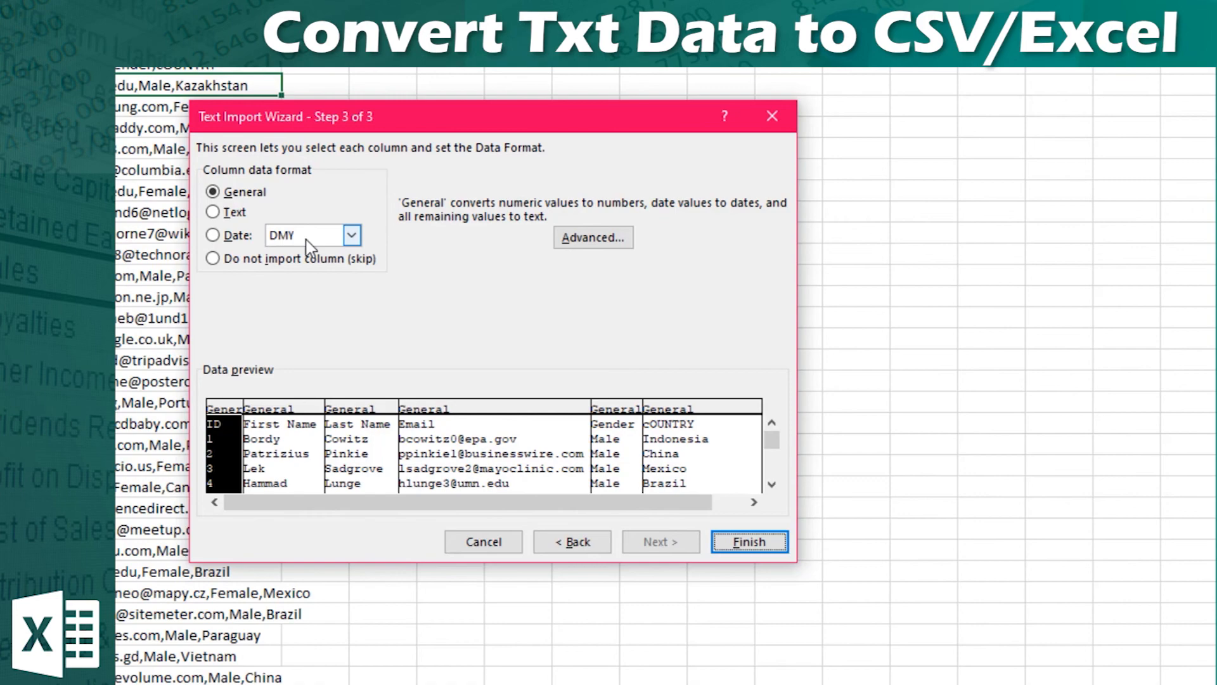
left_click(749, 542)
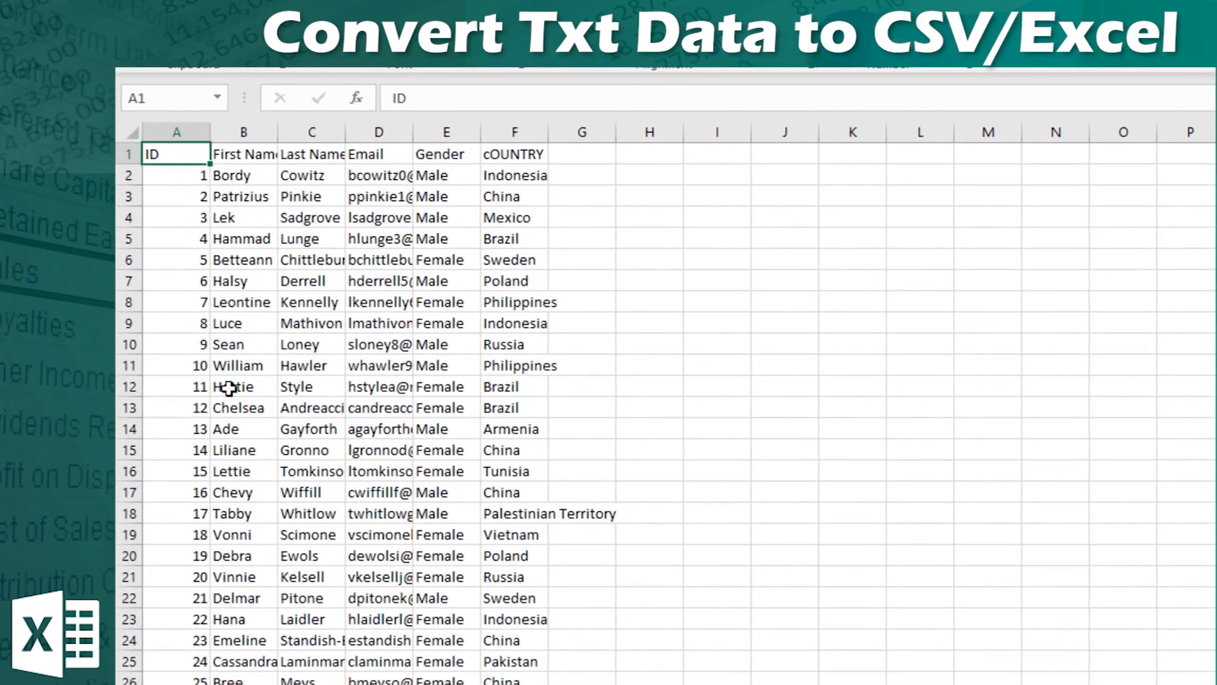
left_click_drag(279, 127, 642, 130)
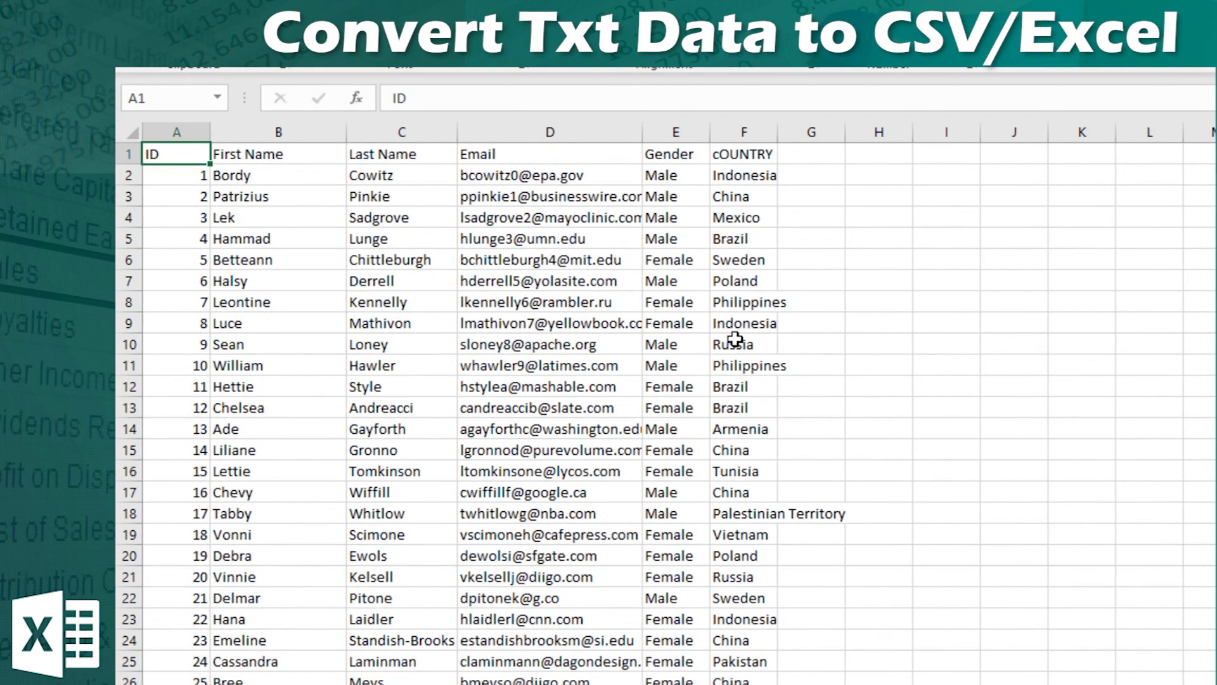